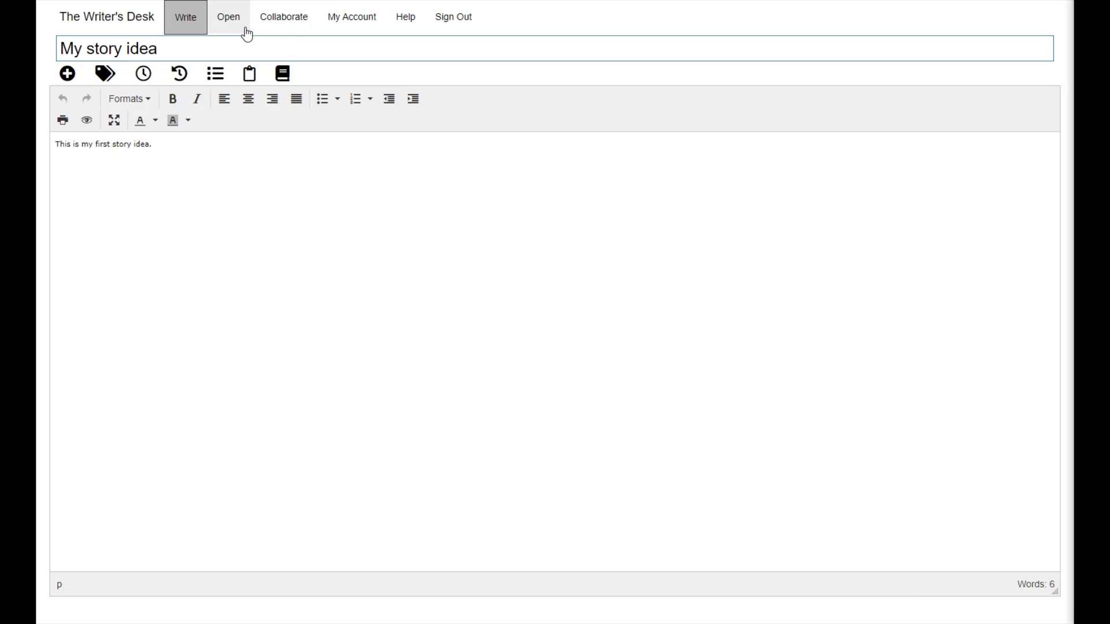
Step: View the saved documents and toggle the nested documents under "My story idea" and "Writing Journal"
{"action": "left_click", "coordinate": [225, 27]}
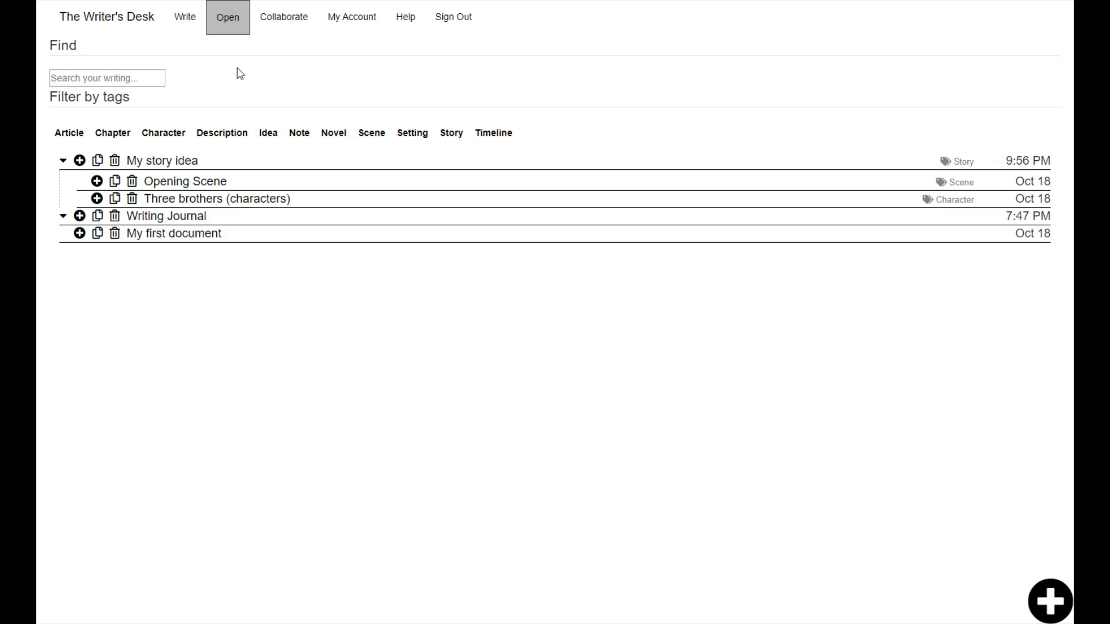
{"action": "left_click", "coordinate": [63, 163]}
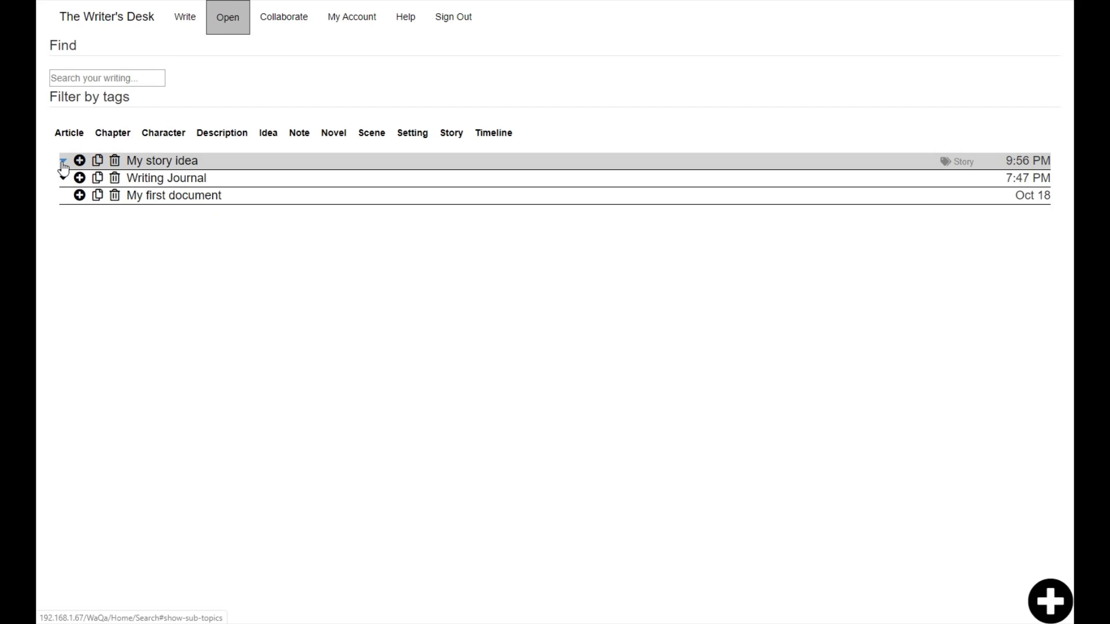
{"action": "left_click", "coordinate": [63, 163]}
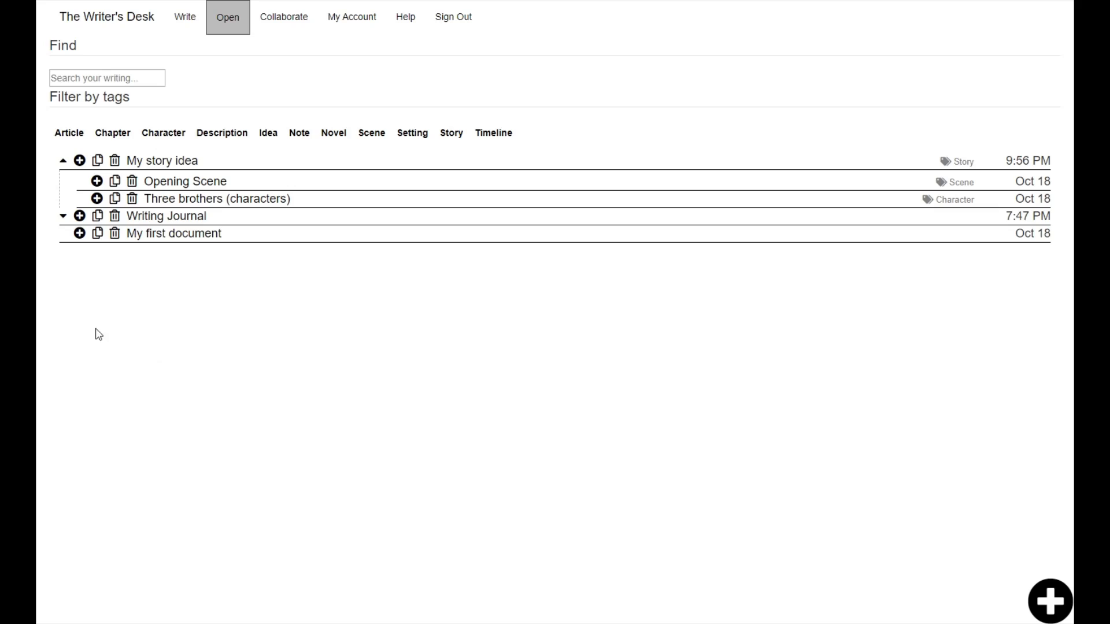
{"action": "left_click", "coordinate": [63, 217]}
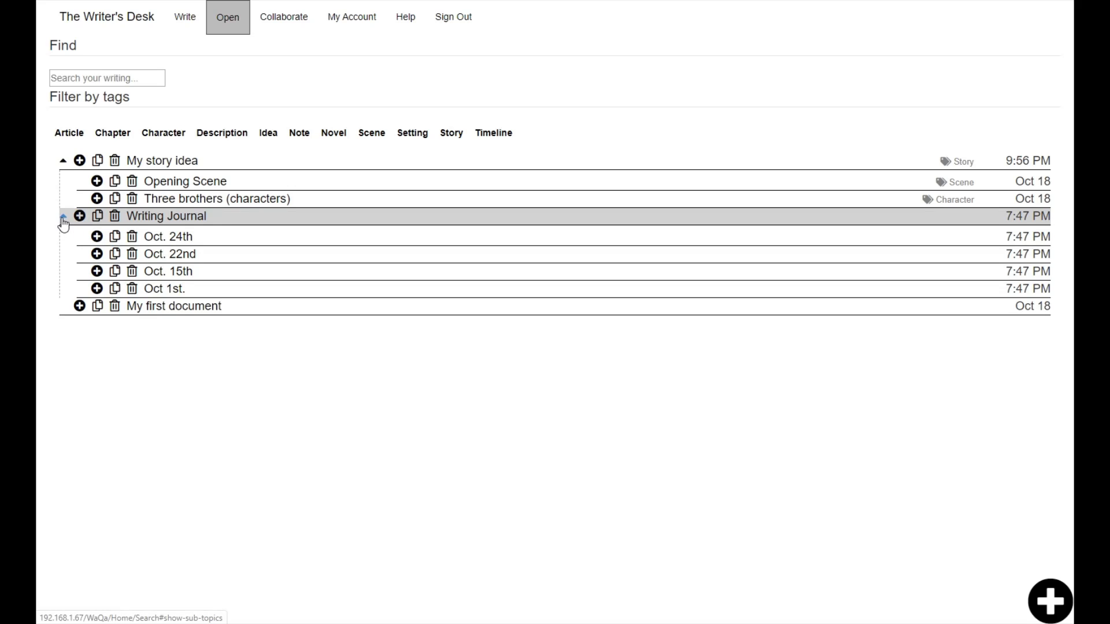
{"action": "left_click", "coordinate": [63, 217]}
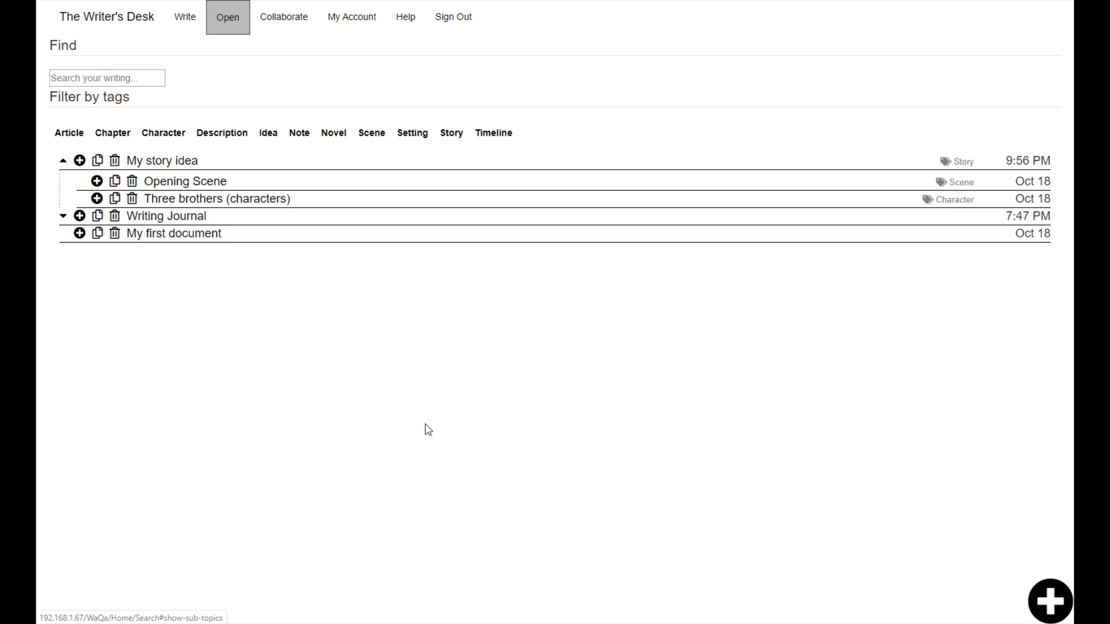
Step: Create a new top-level document titled "Idea for a setting"
{"action": "left_click", "coordinate": [1049, 595]}
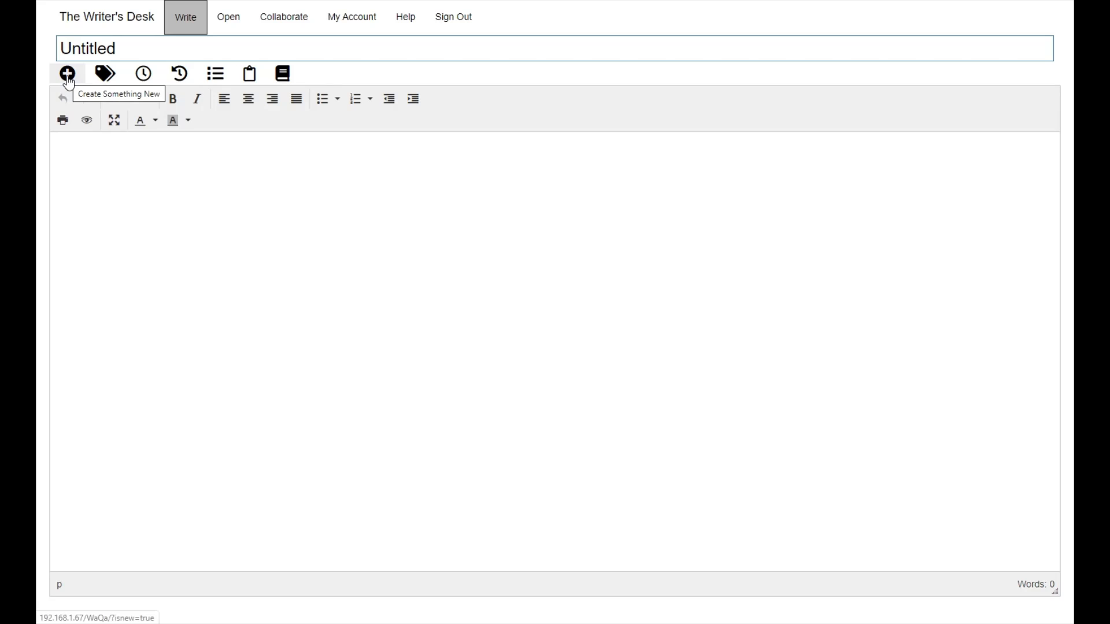
{"action": "double_click", "coordinate": [102, 49]}
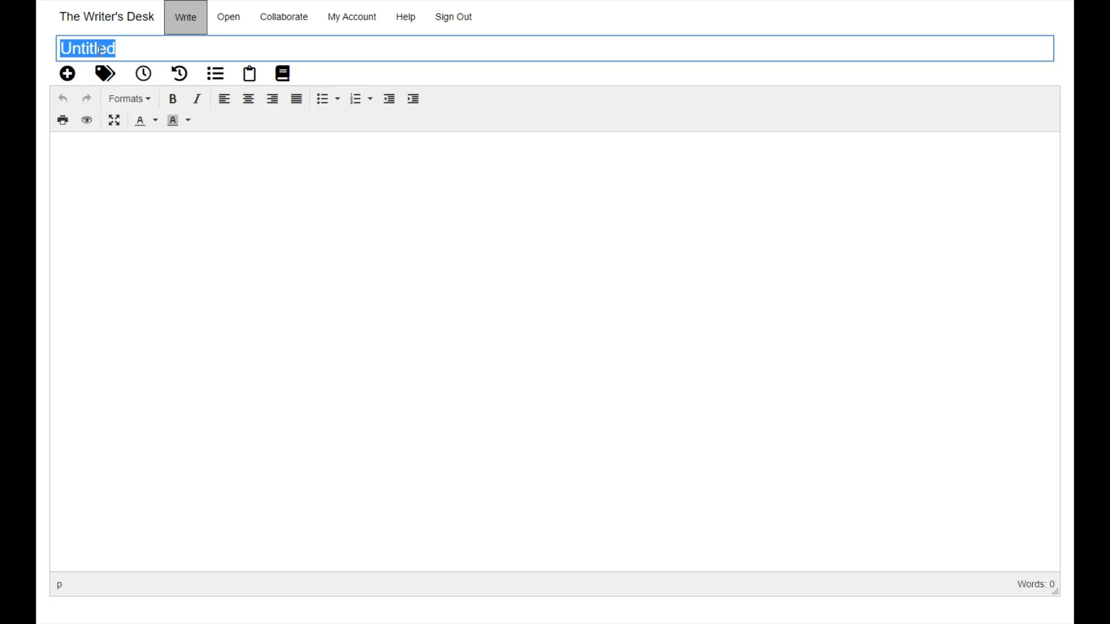
{"action": "type", "text": "Idea for a set"}
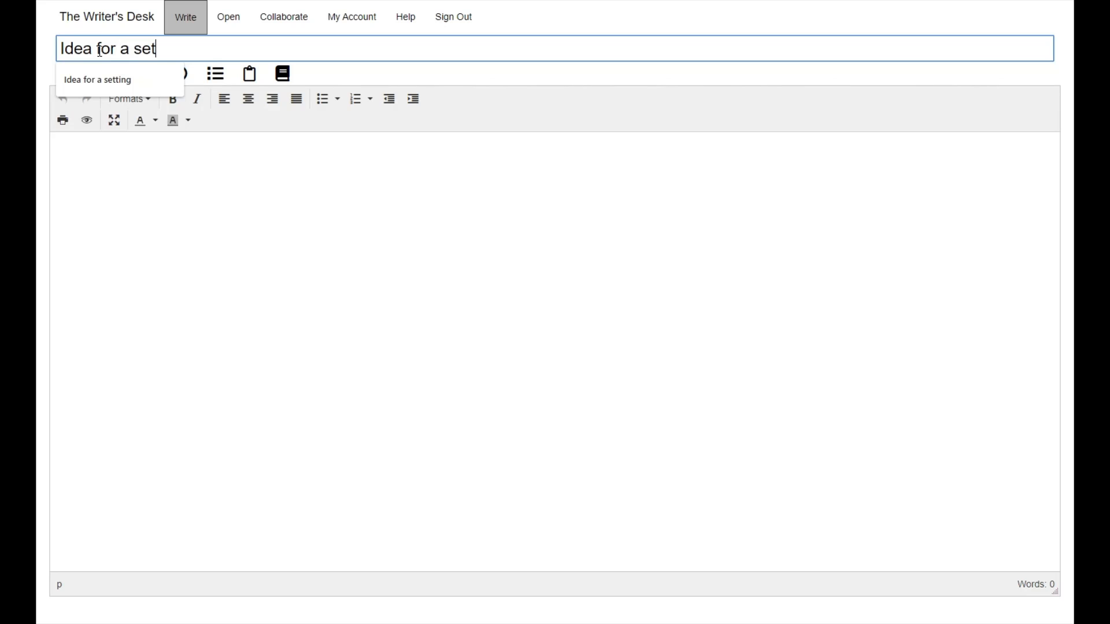
{"action": "type", "text": "ting"}
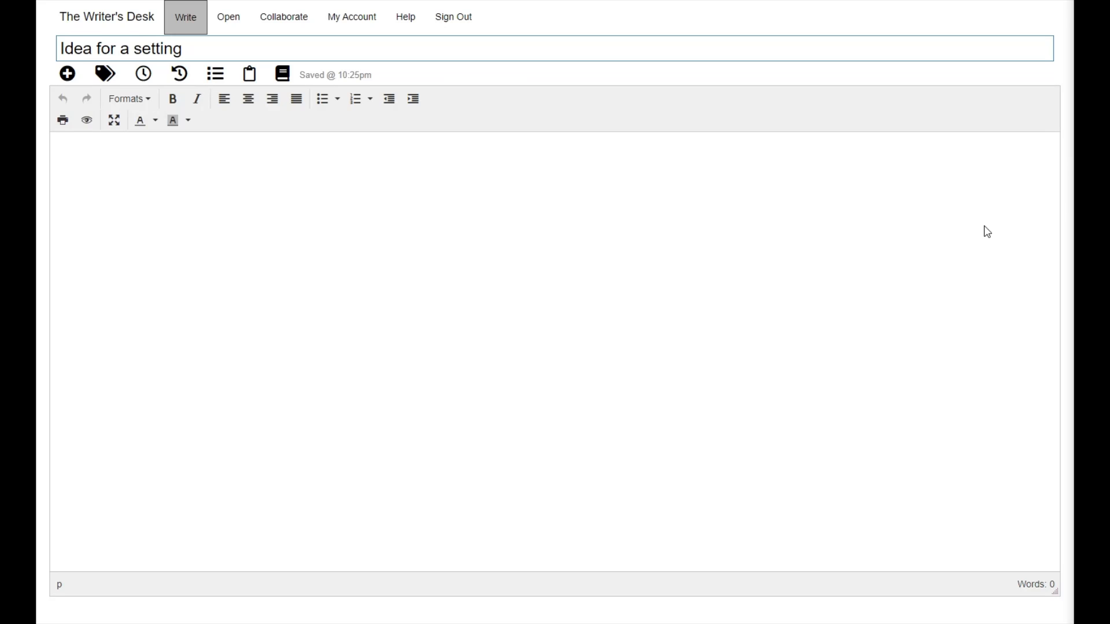
Step: Write the body text "A village in the midst of a famine. A divide between the wealthy and poor is growing under an unfair economy."
{"action": "left_click", "coordinate": [549, 209]}
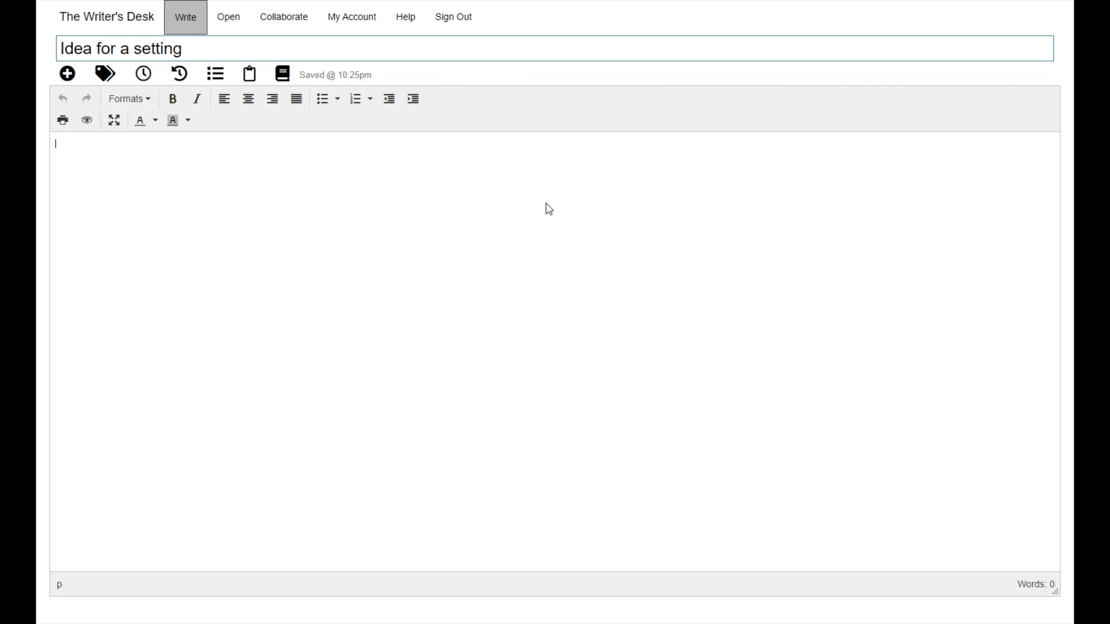
{"action": "type", "text": "A village in the midst of a famine. A divide between the wealthy and poor is growing under an unfair economy."}
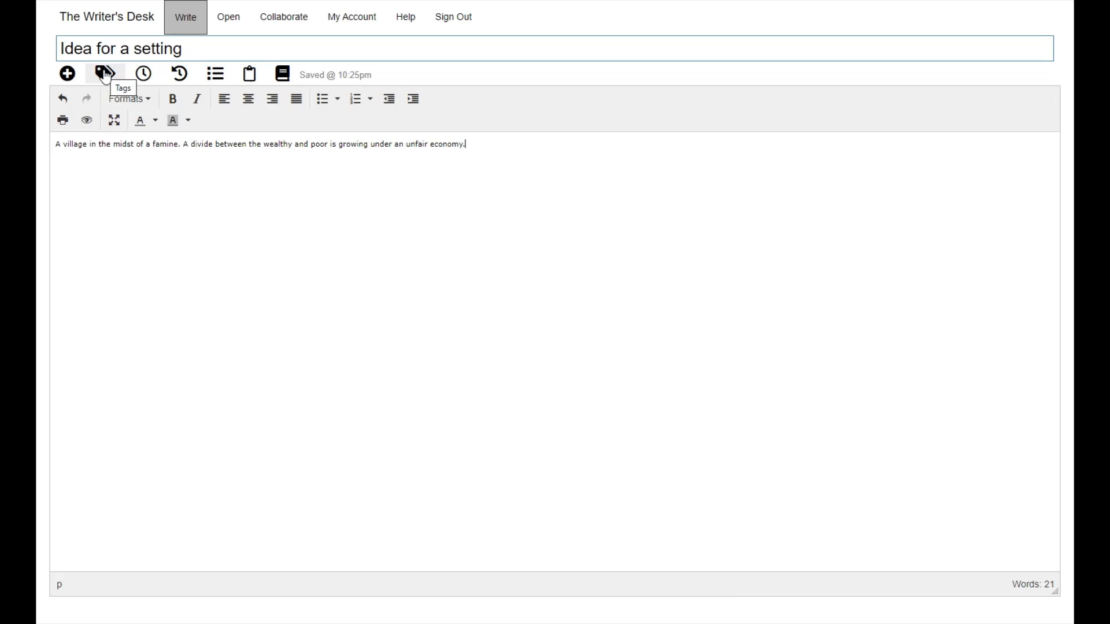
Step: Tag the "Idea for a setting" document with Idea and Setting
{"action": "left_click", "coordinate": [115, 84]}
{"action": "left_click", "coordinate": [278, 151]}
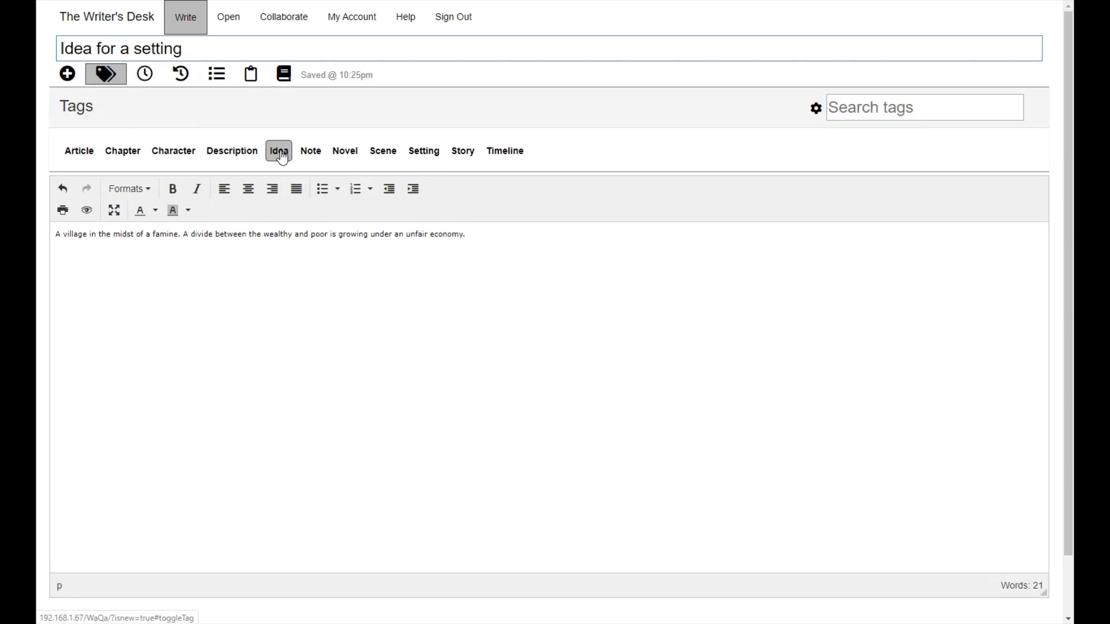
{"action": "left_click", "coordinate": [425, 152]}
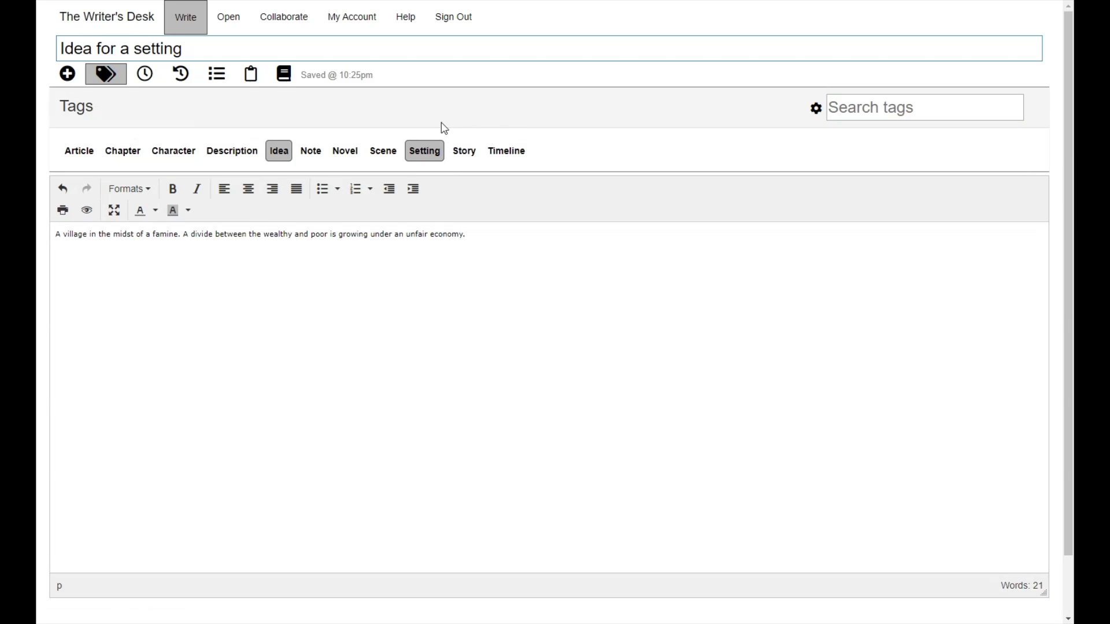
{"action": "left_click", "coordinate": [104, 77]}
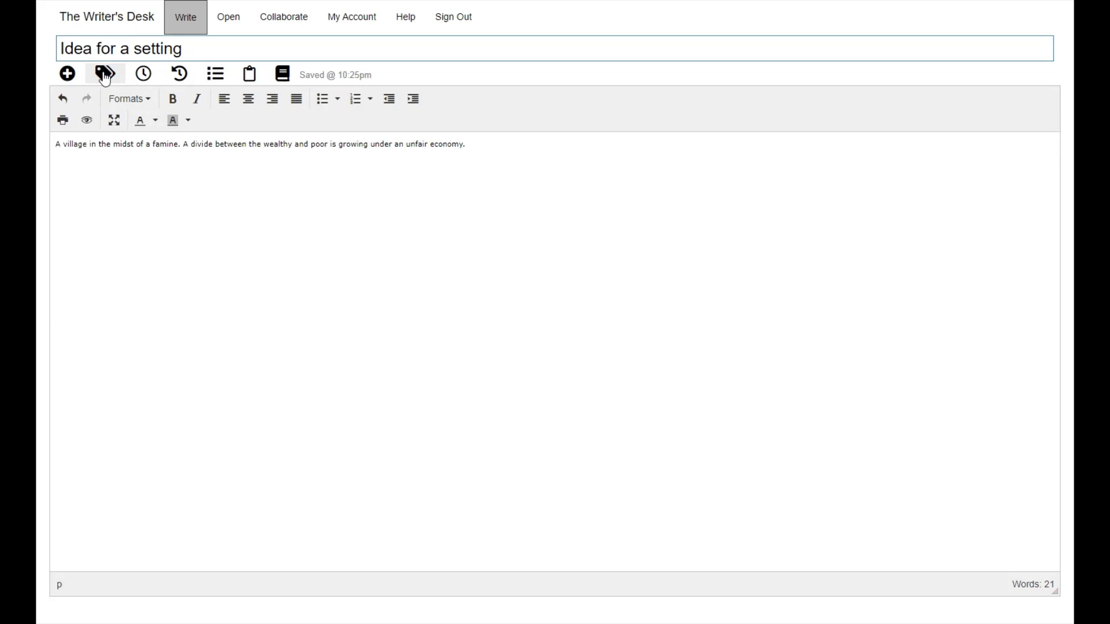
Step: Create another new document titled "Idea for an antagonist"
{"action": "left_click", "coordinate": [76, 75]}
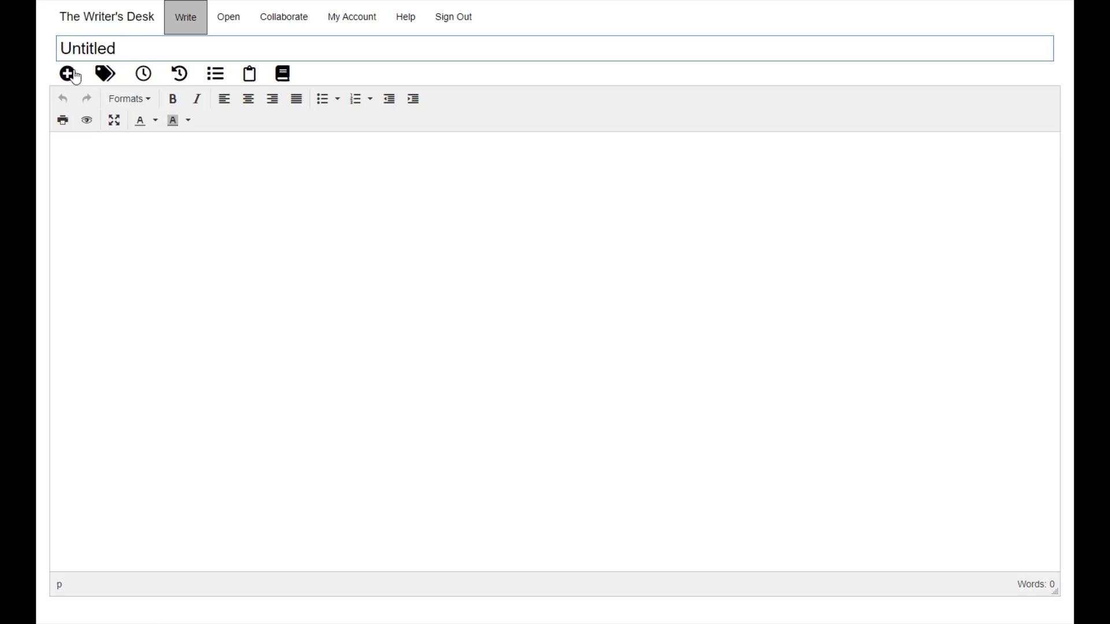
{"action": "double_click", "coordinate": [132, 43]}
{"action": "type", "text": "Idea "}
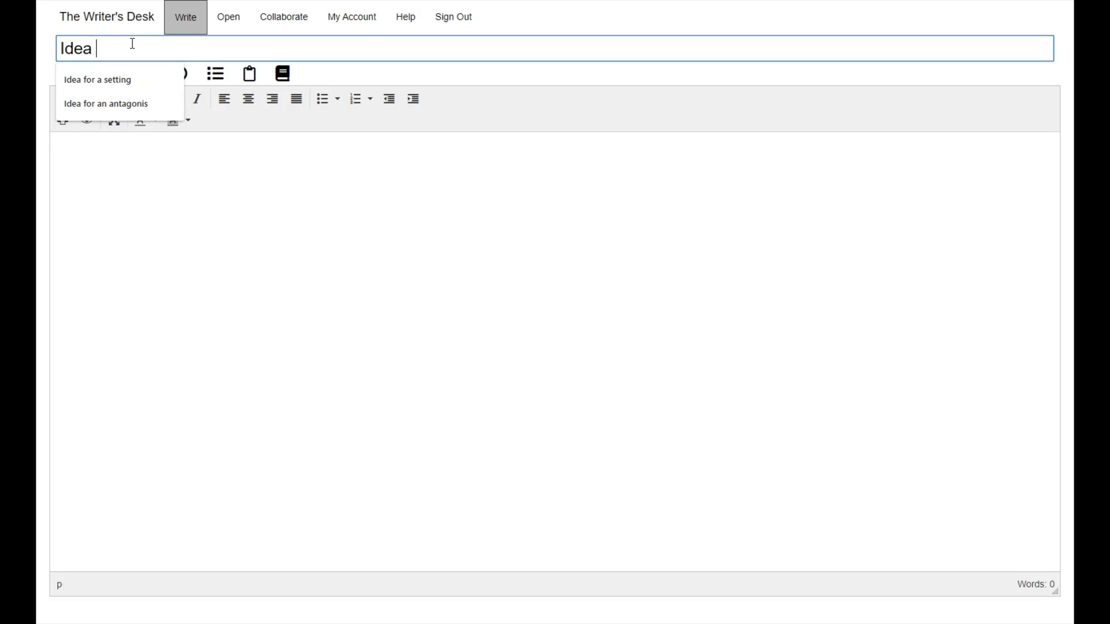
{"action": "type", "text": "for an an"}
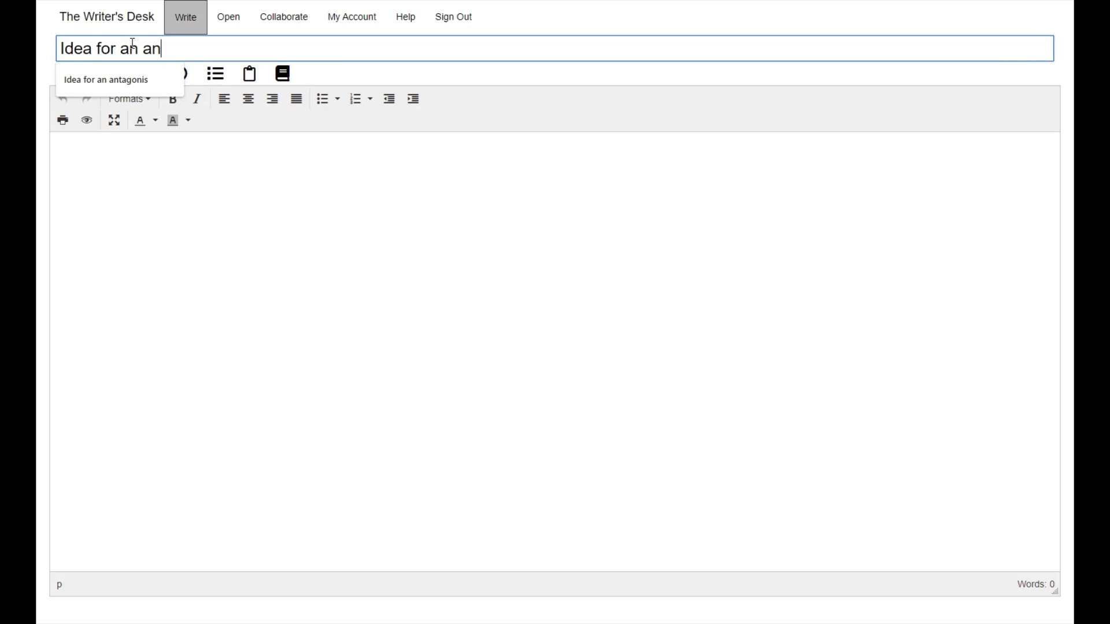
{"action": "type", "text": "tagonist"}
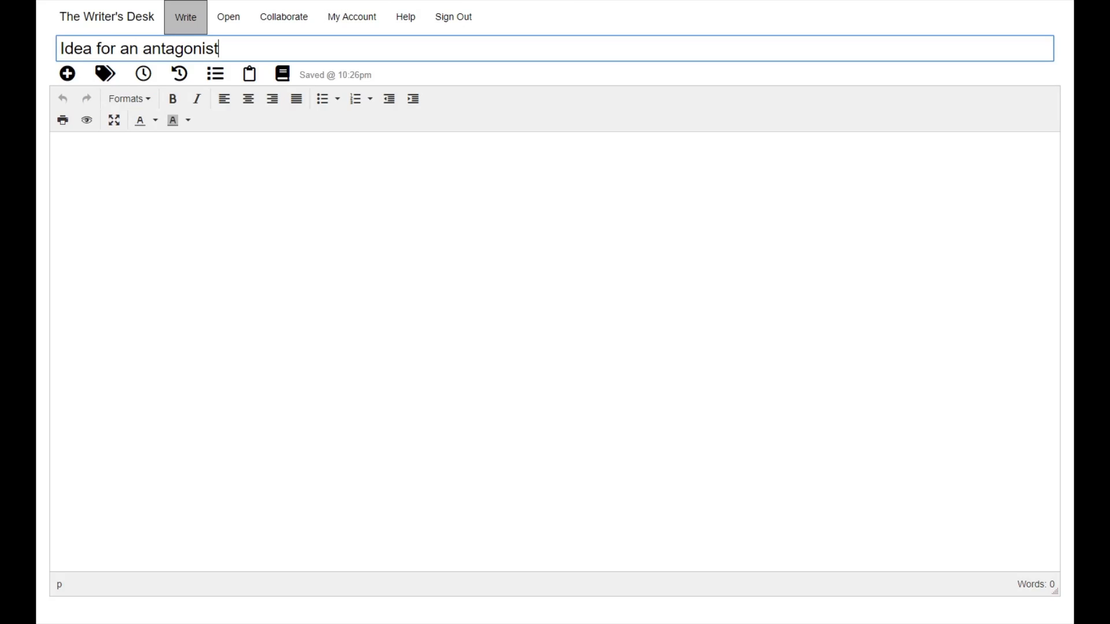
Step: Write the antagonist's body text: a famine-struck individual looking for food is driven into a jealous rage at the fortune of wealthy home owners
{"action": "left_click", "coordinate": [806, 220]}
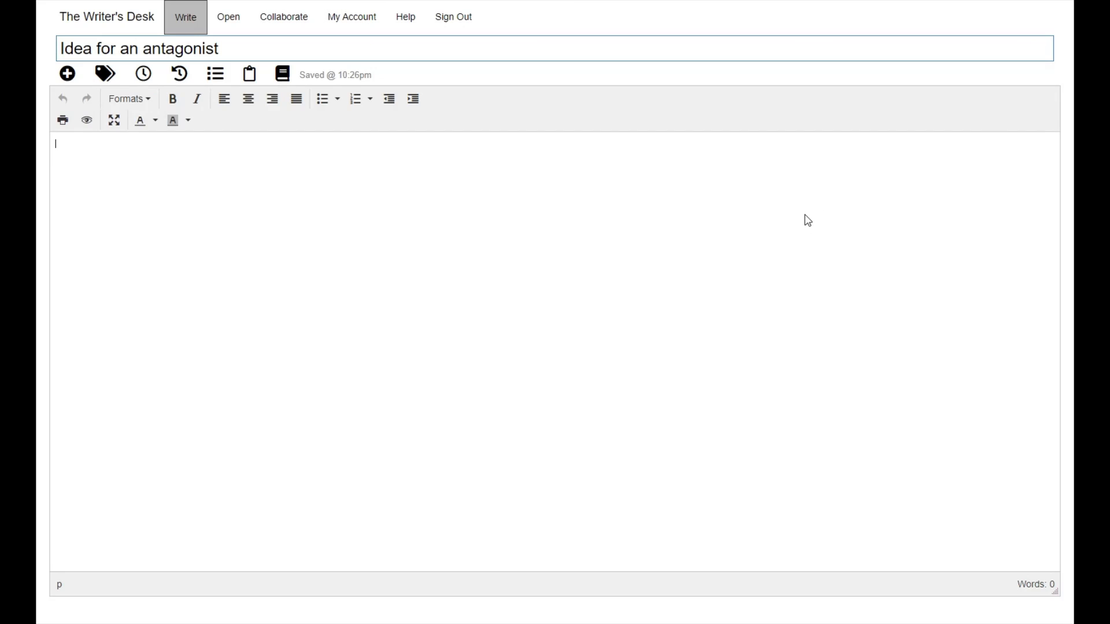
{"action": "type", "text": "An individual caught in an area of famine looking for food. Comes across the home of wealthy home owners and is driven into a jealous rage at their fortune compared to his."}
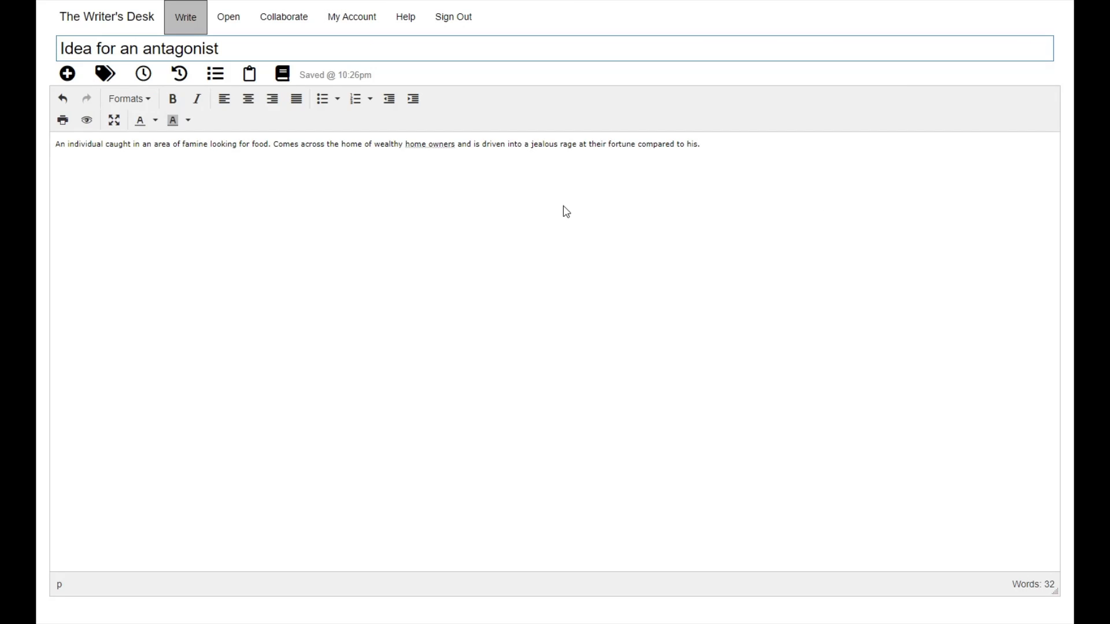
Step: Tag the "Idea for an antagonist" document with Idea and Character
{"action": "left_click", "coordinate": [118, 75]}
{"action": "left_click", "coordinate": [279, 151]}
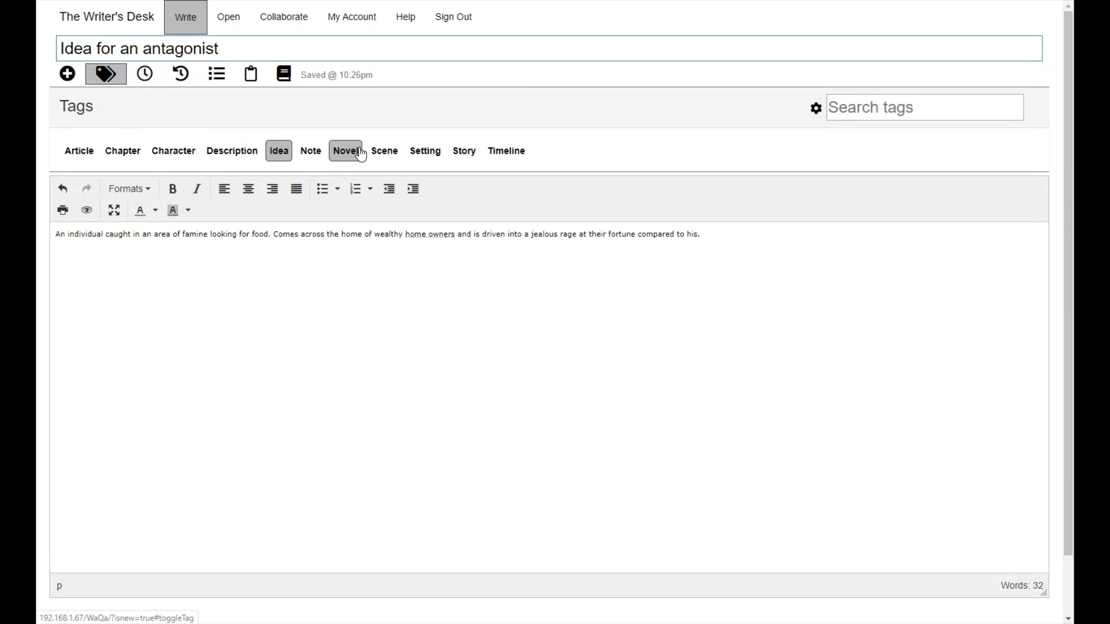
{"action": "left_click", "coordinate": [179, 152]}
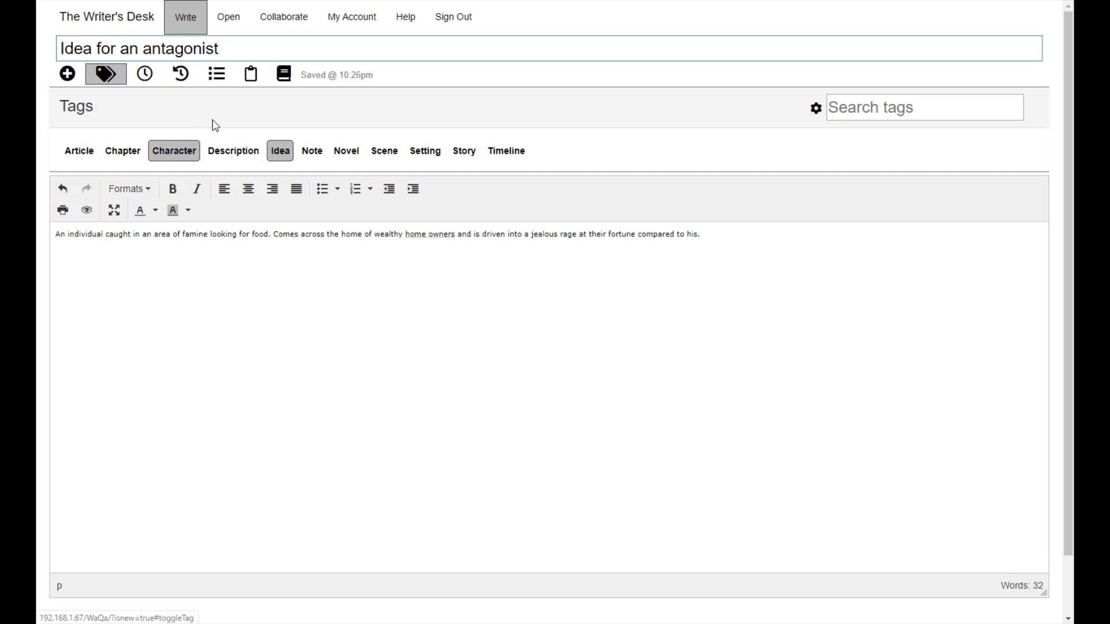
{"action": "left_click", "coordinate": [106, 75]}
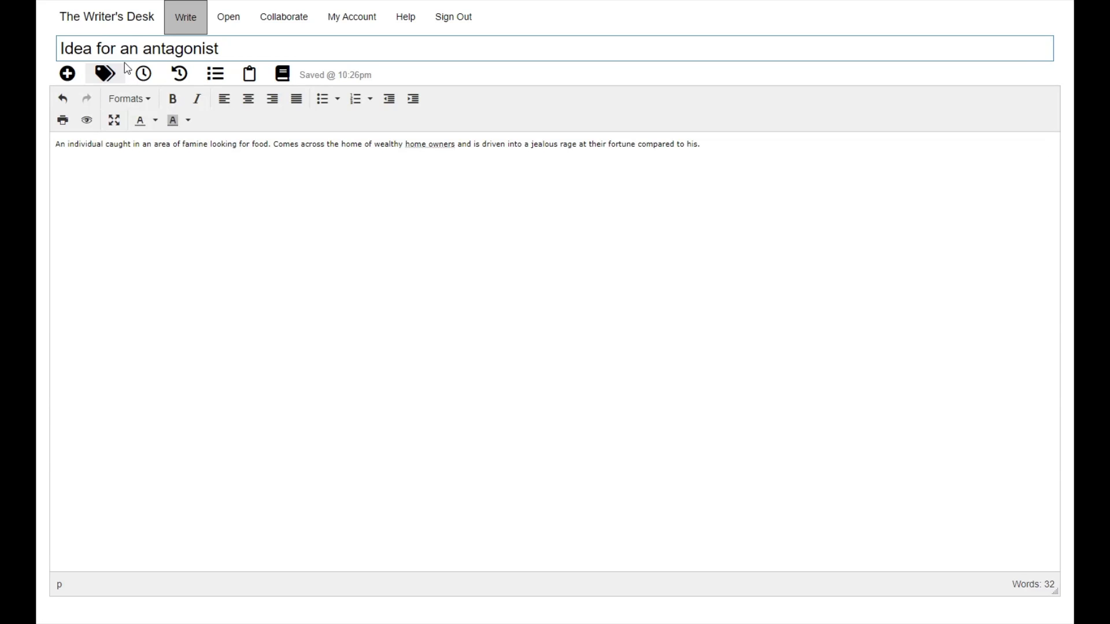
Step: Return to the document list and copy "Idea for a setting" into "My story idea"
{"action": "left_click", "coordinate": [236, 21]}
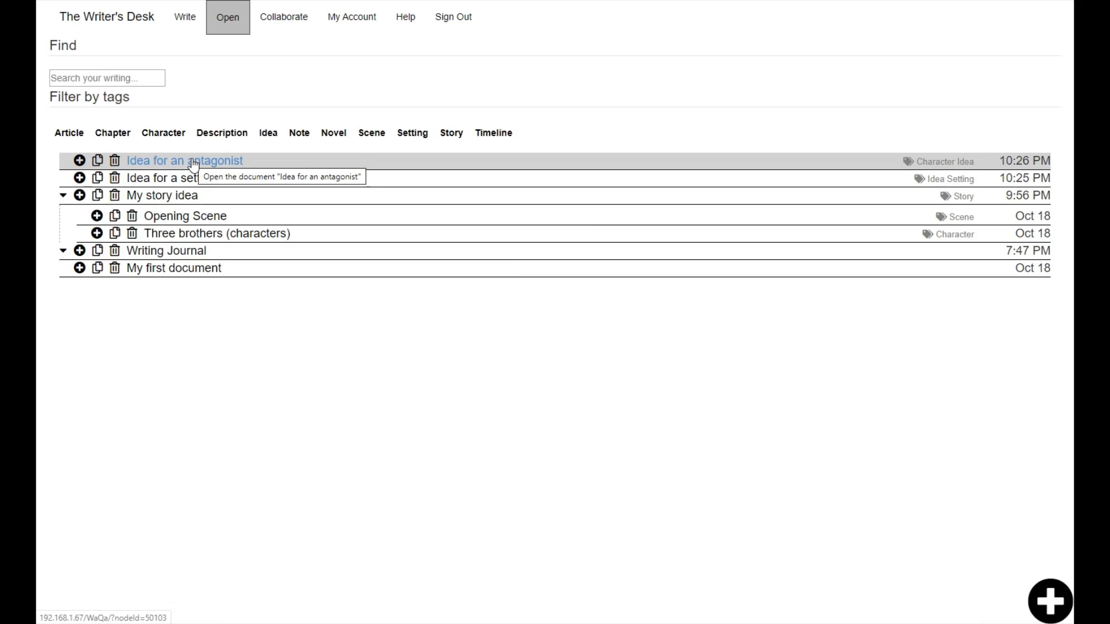
{"action": "left_click", "coordinate": [97, 180]}
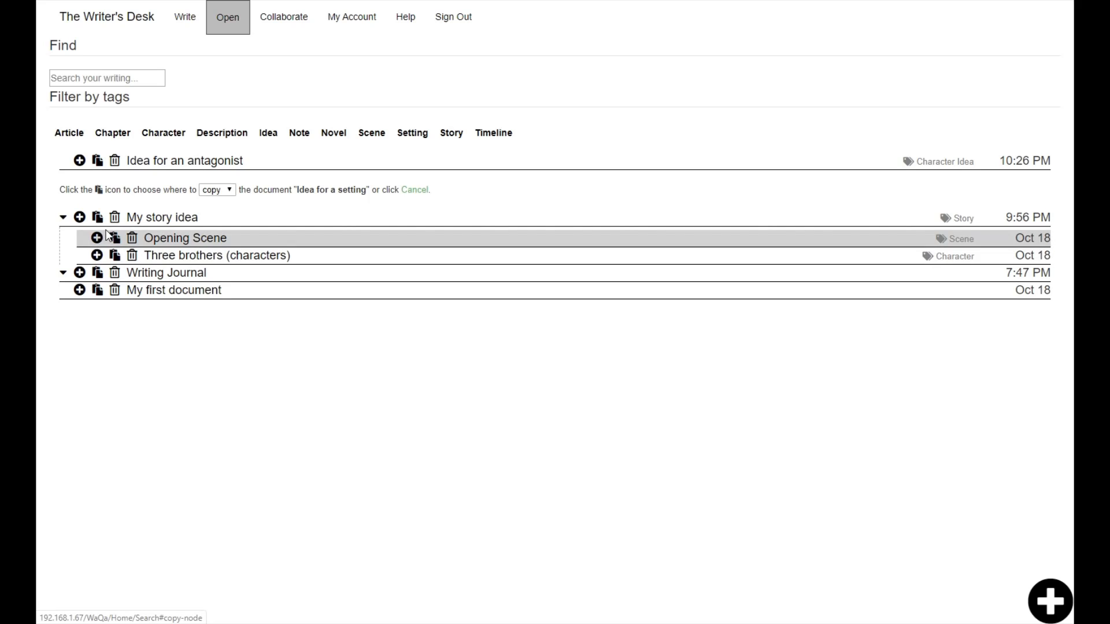
{"action": "left_click", "coordinate": [221, 187]}
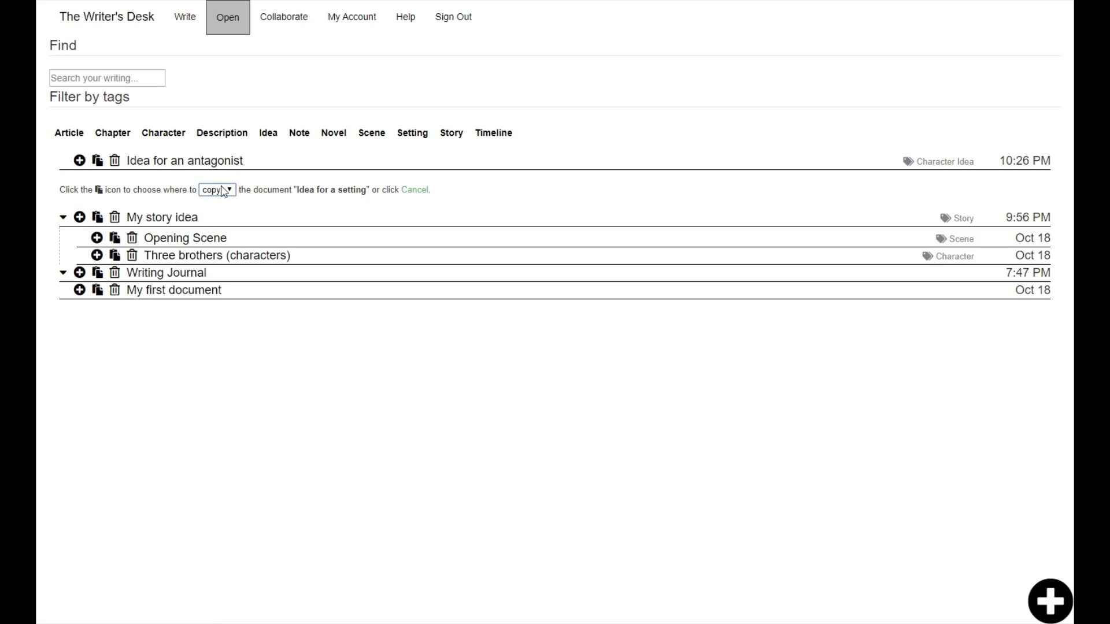
{"action": "left_click", "coordinate": [221, 186]}
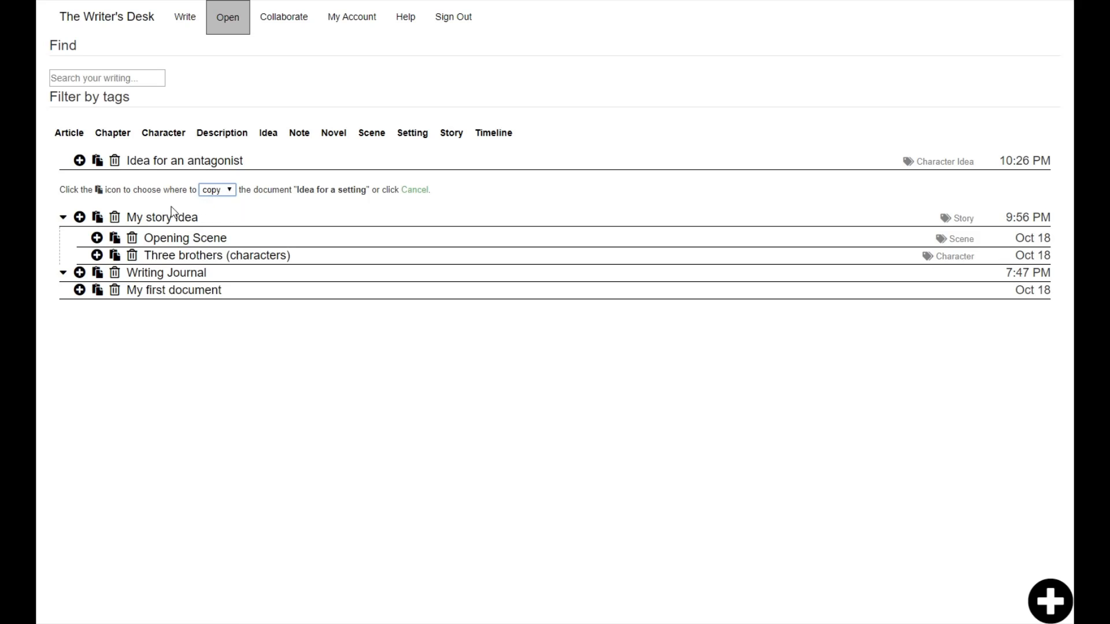
{"action": "left_click", "coordinate": [97, 218]}
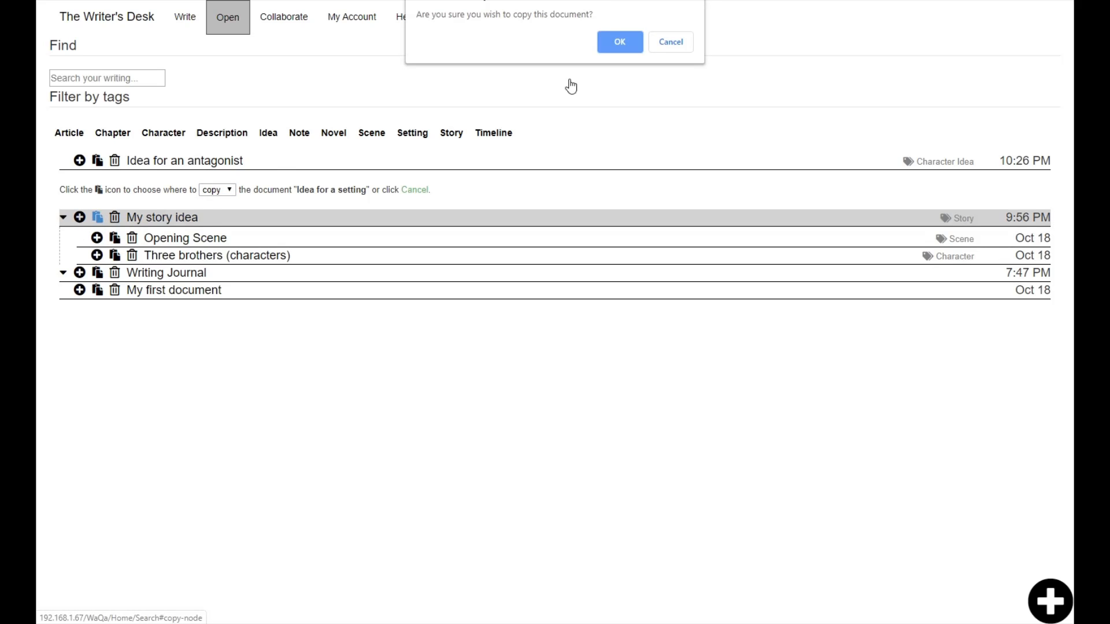
{"action": "left_click", "coordinate": [610, 40]}
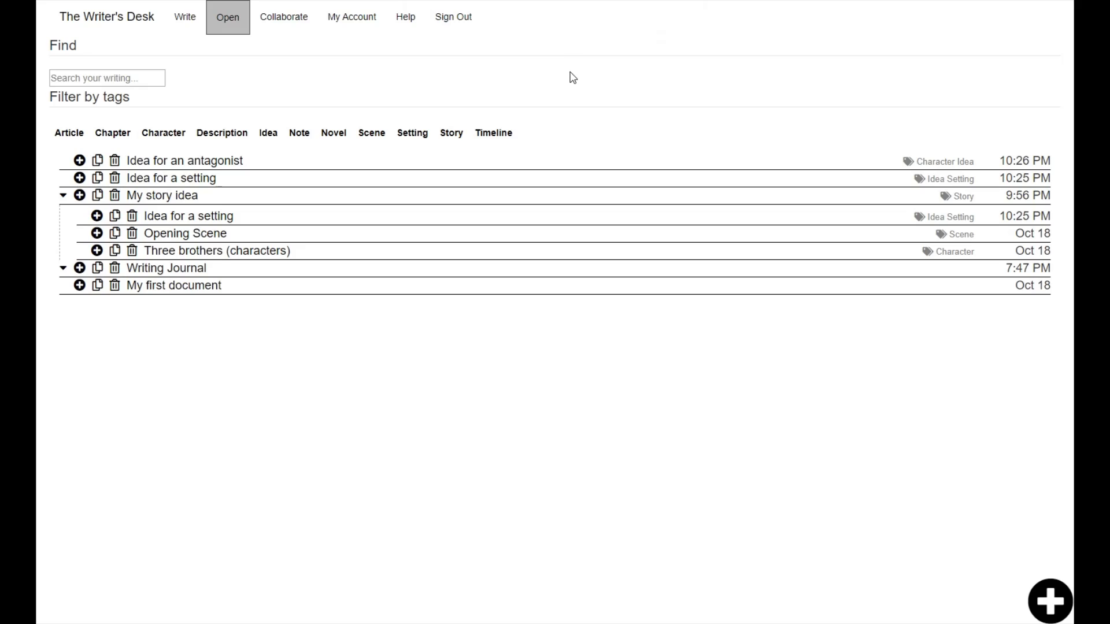
Step: Copy "Idea for an antagonist" into "My story idea" as well
{"action": "left_click", "coordinate": [97, 160]}
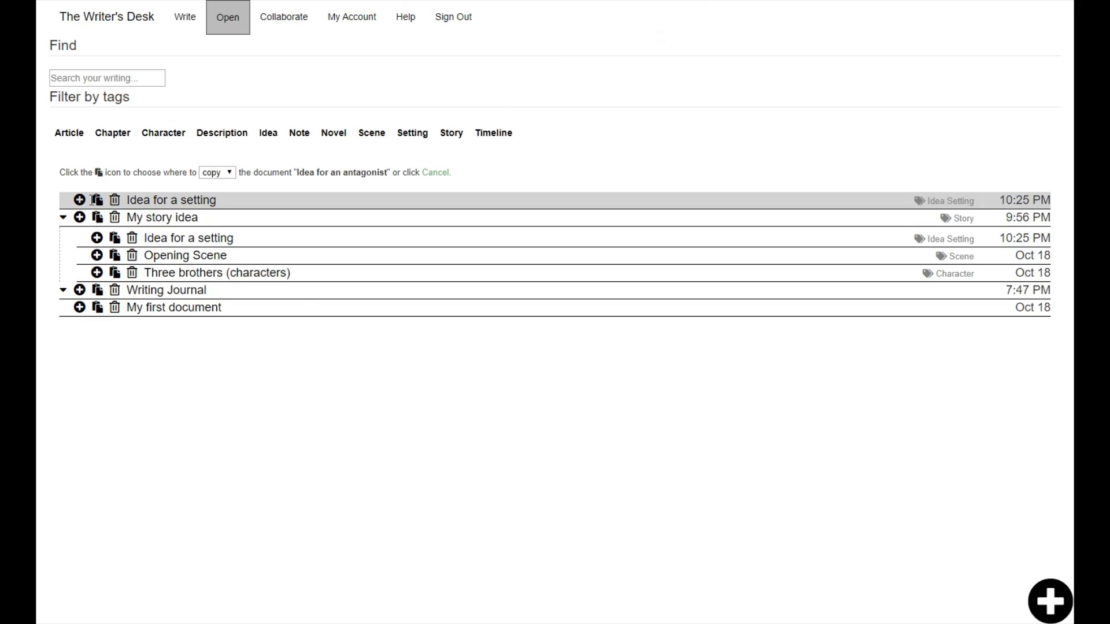
{"action": "left_click", "coordinate": [98, 217]}
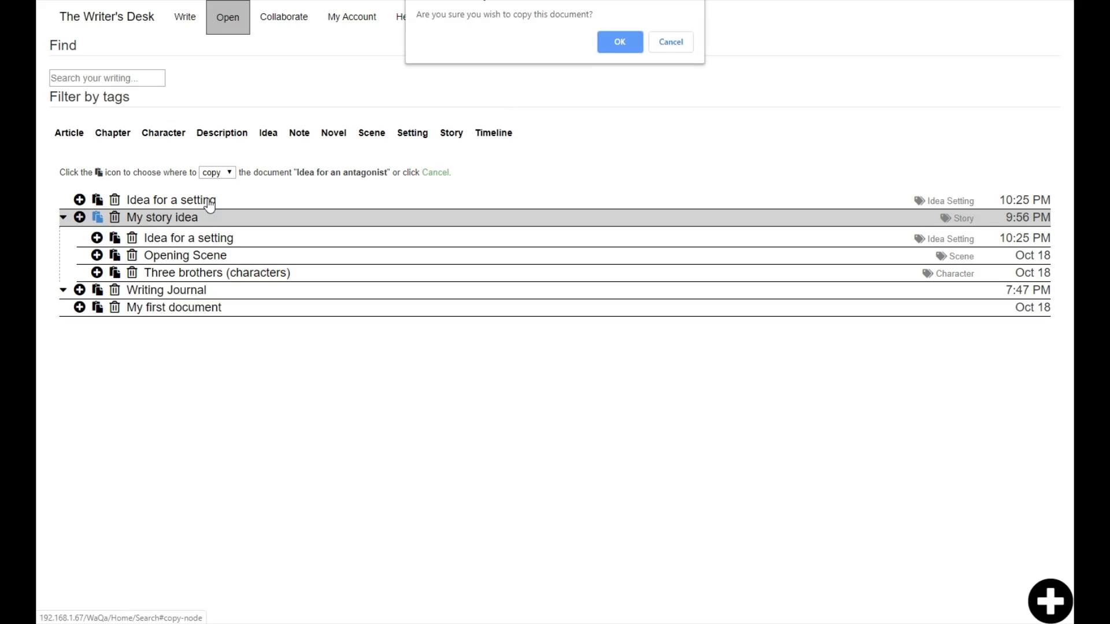
{"action": "left_click", "coordinate": [619, 43]}
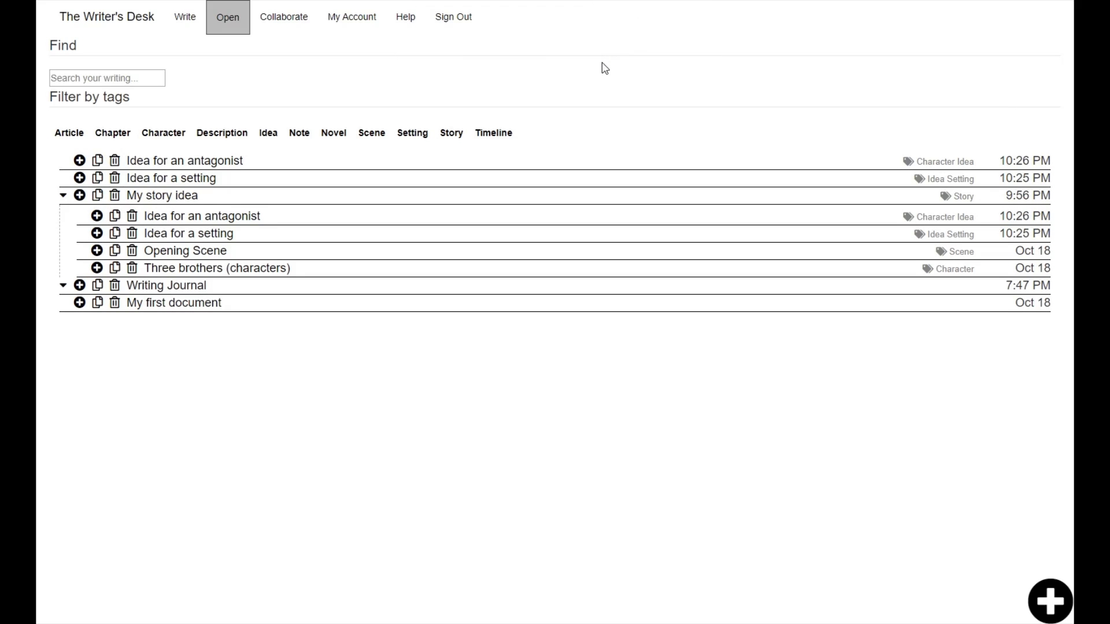
Step: Open the "My story idea" document for writing and display its outline of nested documents
{"action": "left_click", "coordinate": [185, 197]}
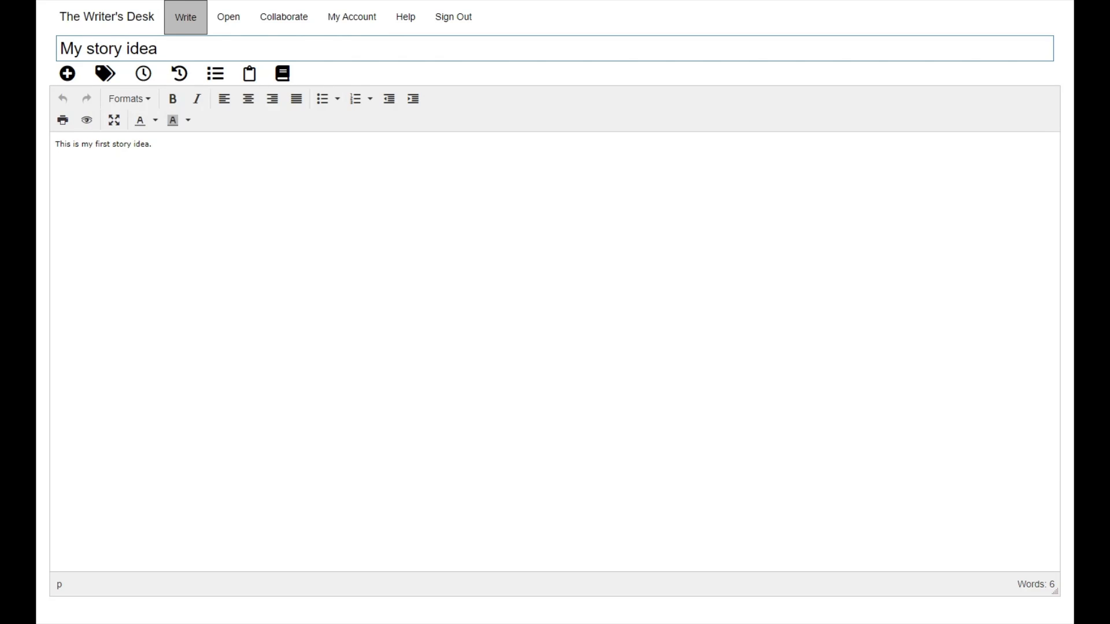
{"action": "left_click", "coordinate": [220, 79]}
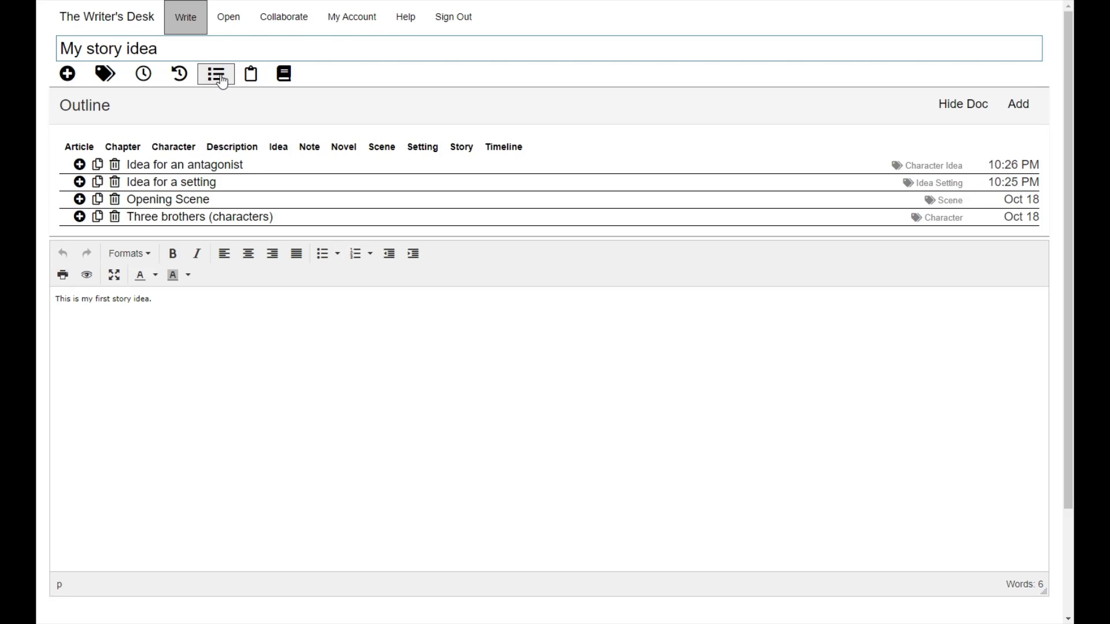
{"action": "left_click", "coordinate": [222, 83]}
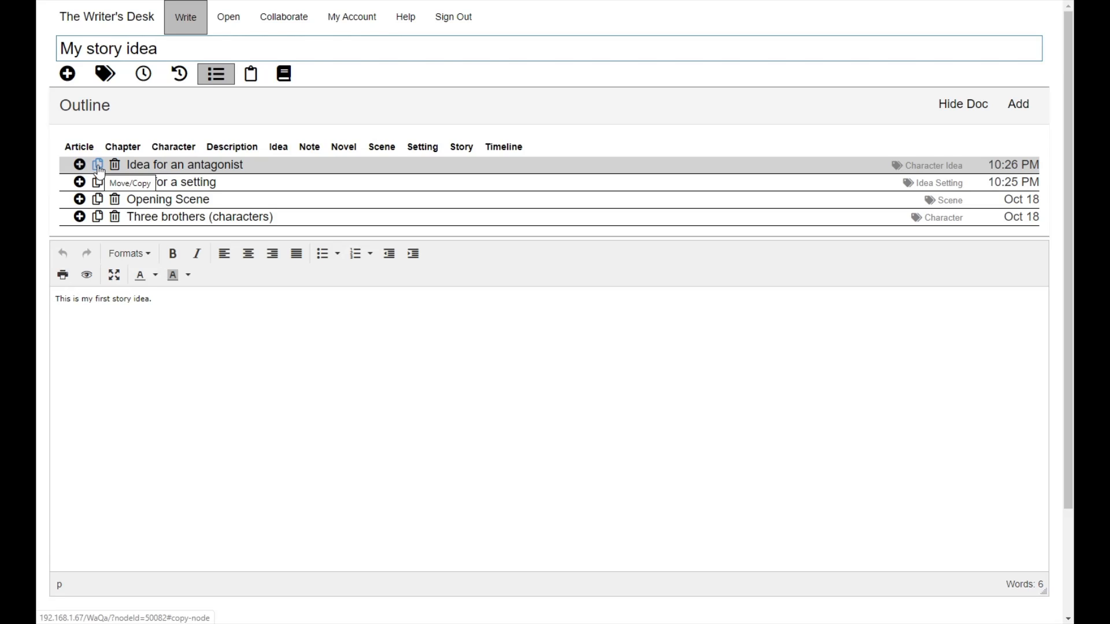
Step: Look at the document's Timeline and Editor views, and check the outline with the document text shown and hidden
{"action": "left_click", "coordinate": [969, 110]}
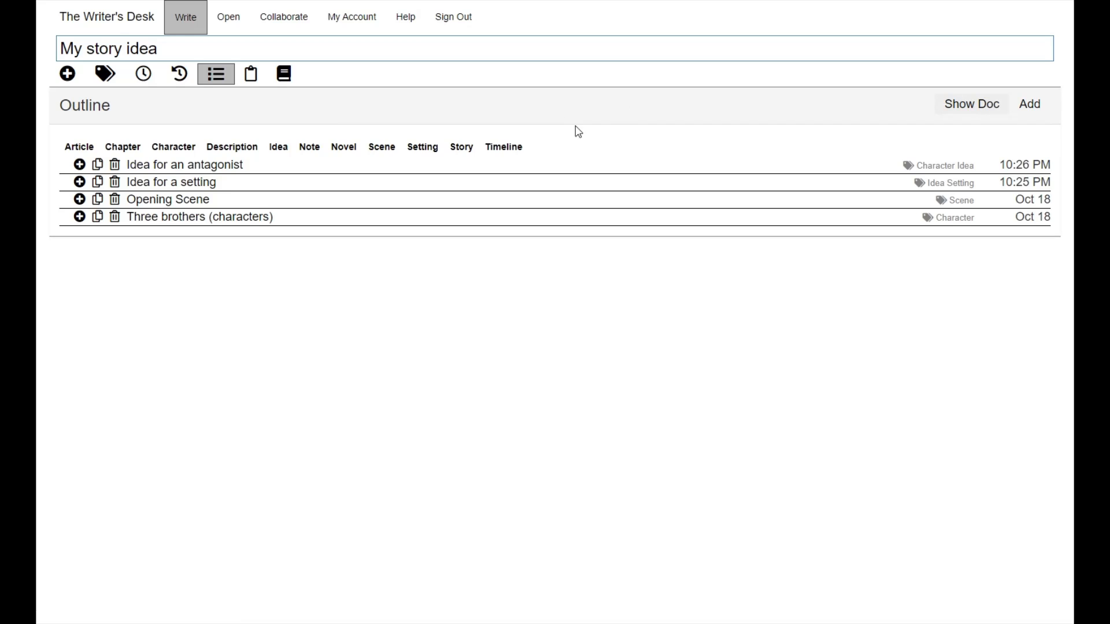
{"action": "left_click", "coordinate": [176, 78]}
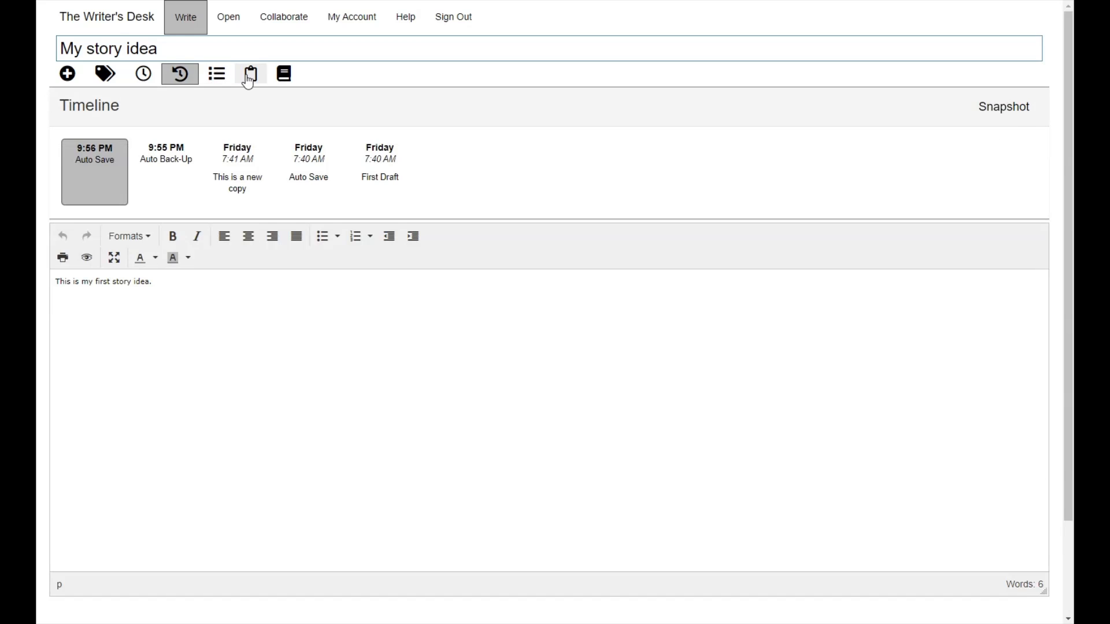
{"action": "left_click", "coordinate": [252, 81]}
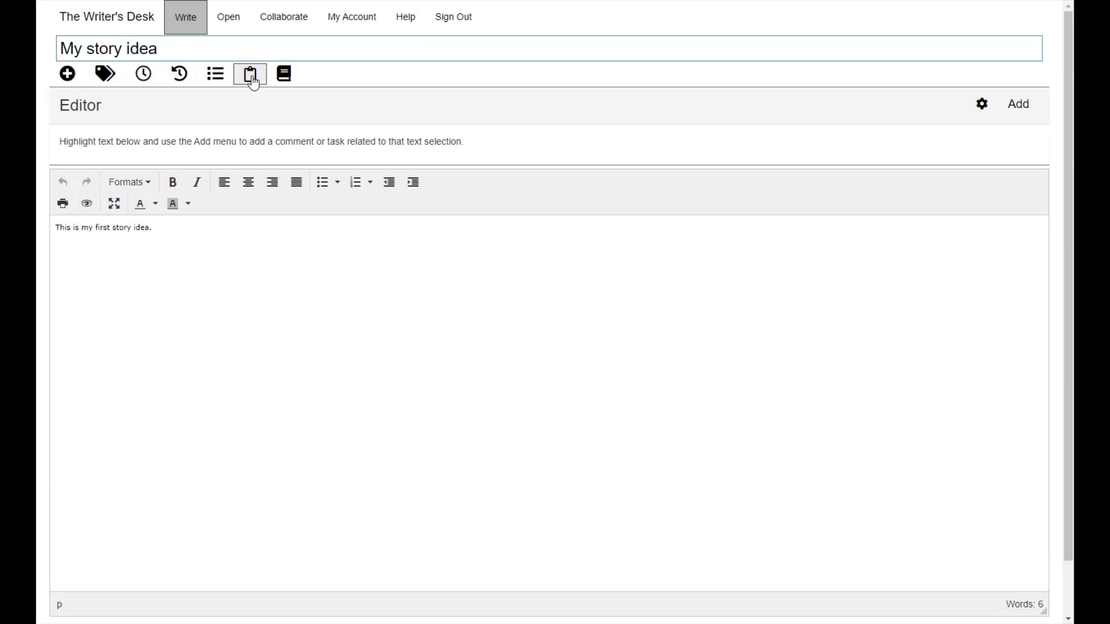
{"action": "left_click", "coordinate": [217, 78]}
{"action": "left_click", "coordinate": [219, 79]}
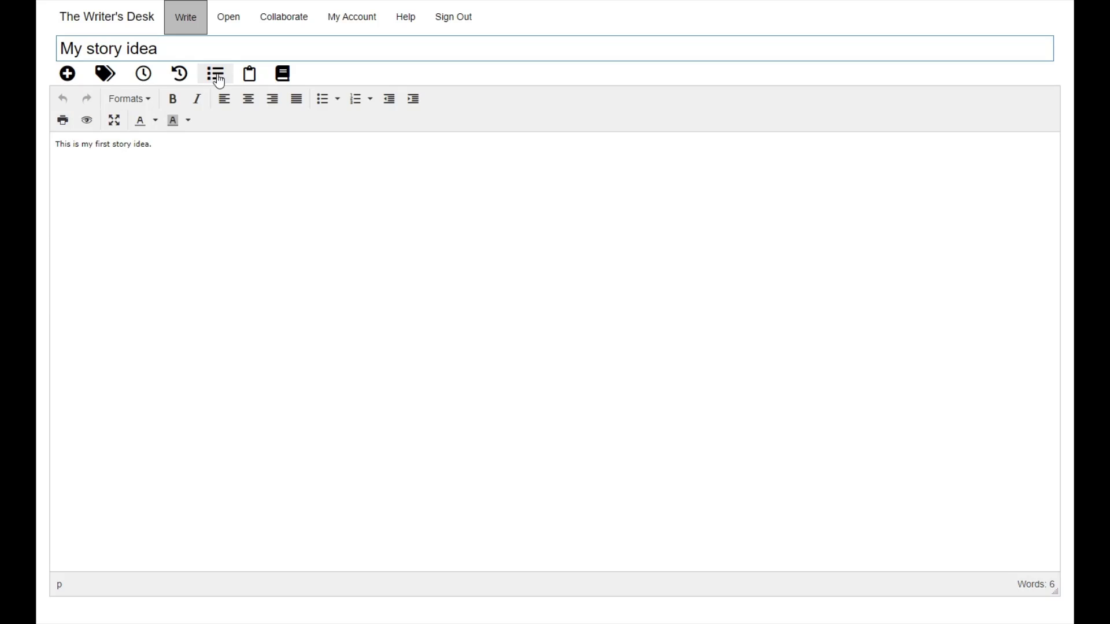
{"action": "left_click", "coordinate": [218, 79]}
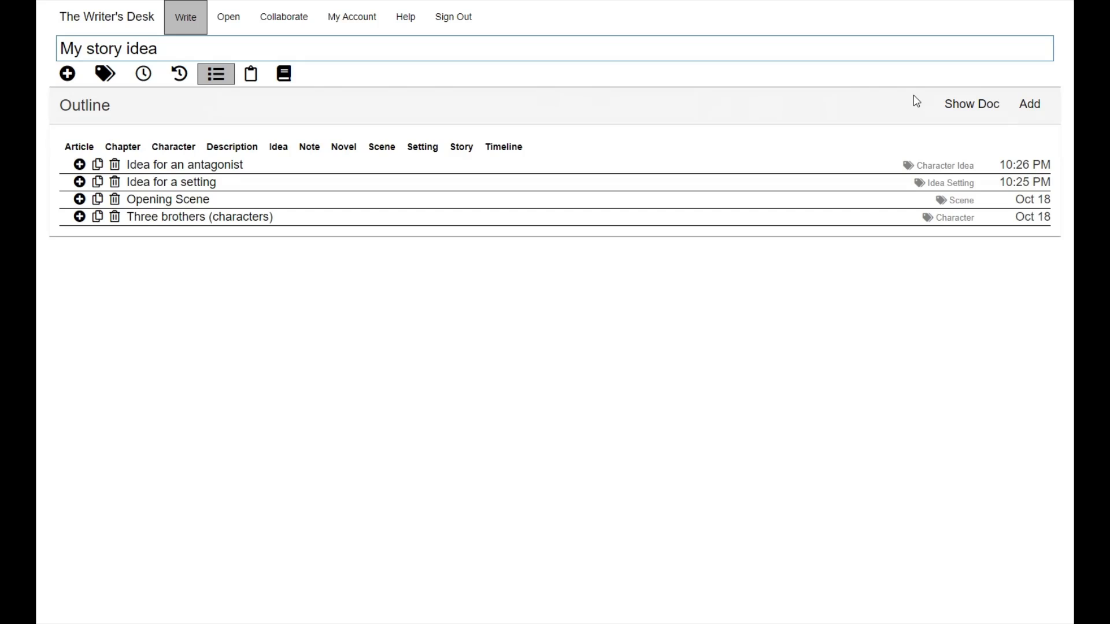
{"action": "left_click", "coordinate": [960, 107]}
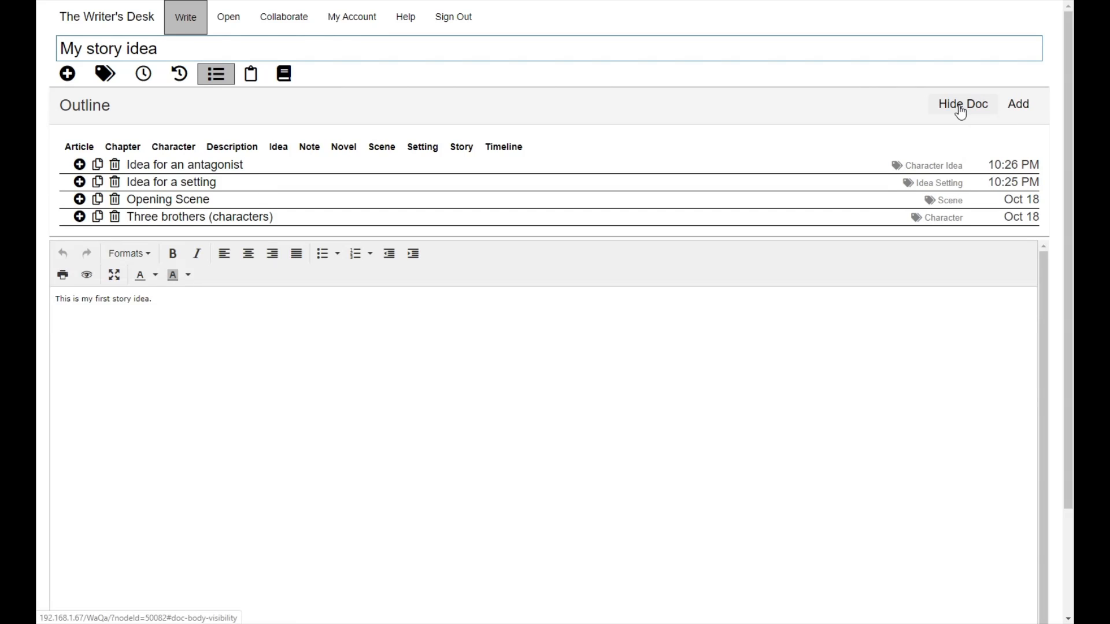
{"action": "left_click", "coordinate": [961, 109]}
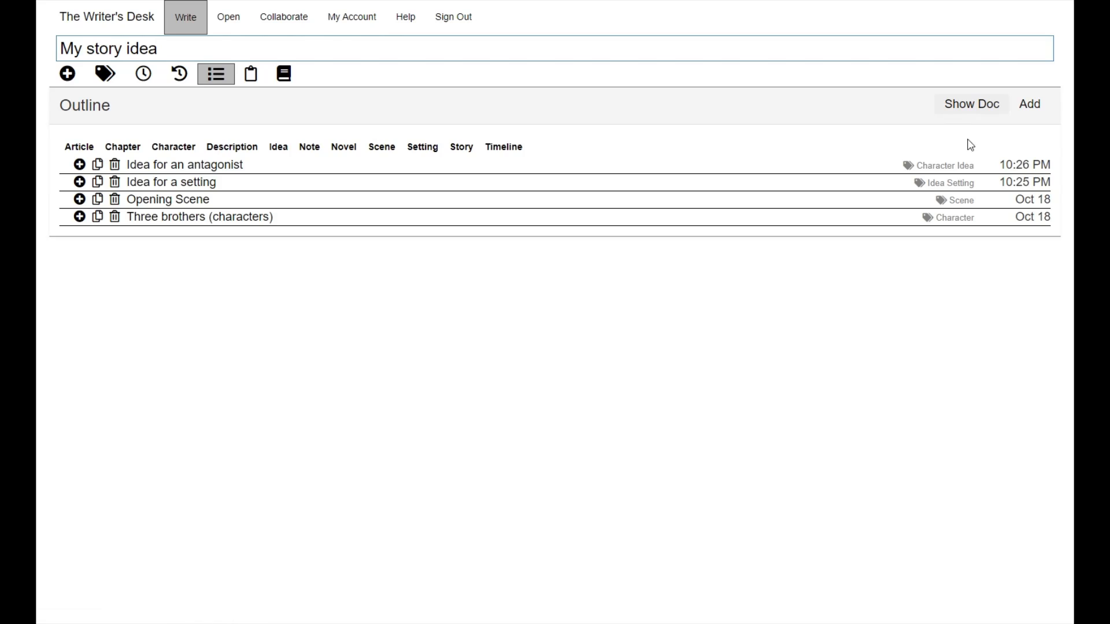
Step: Add a sub-topic titled "Timeline" with the text "Put timeline items here." to the outline of "My story idea"
{"action": "left_click", "coordinate": [1030, 106]}
{"action": "left_click", "coordinate": [990, 128]}
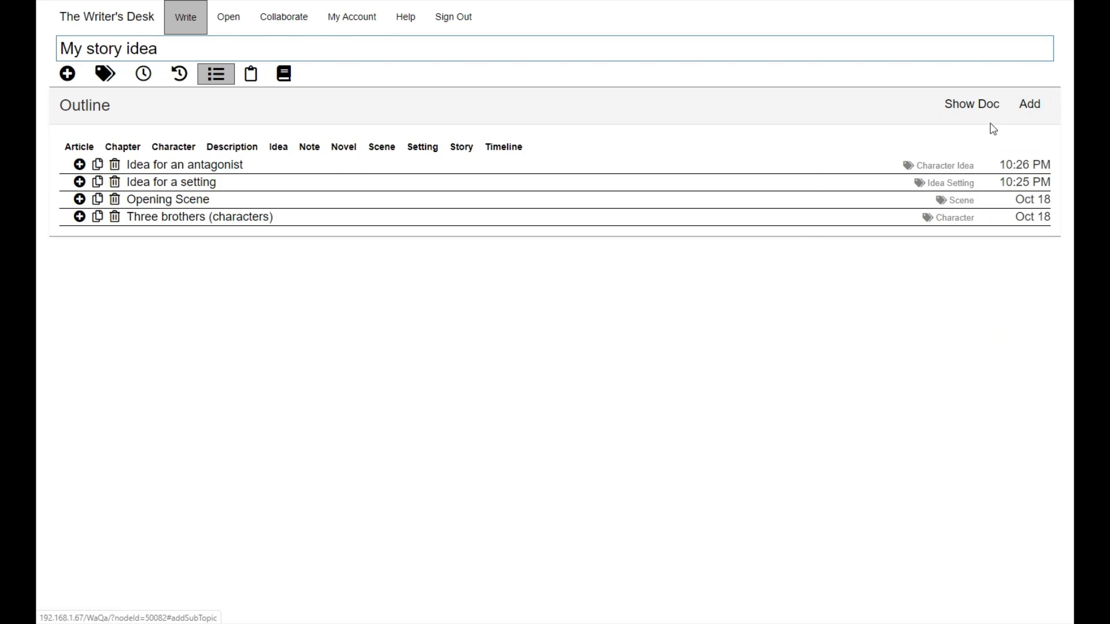
{"action": "type", "text": "Timeline"}
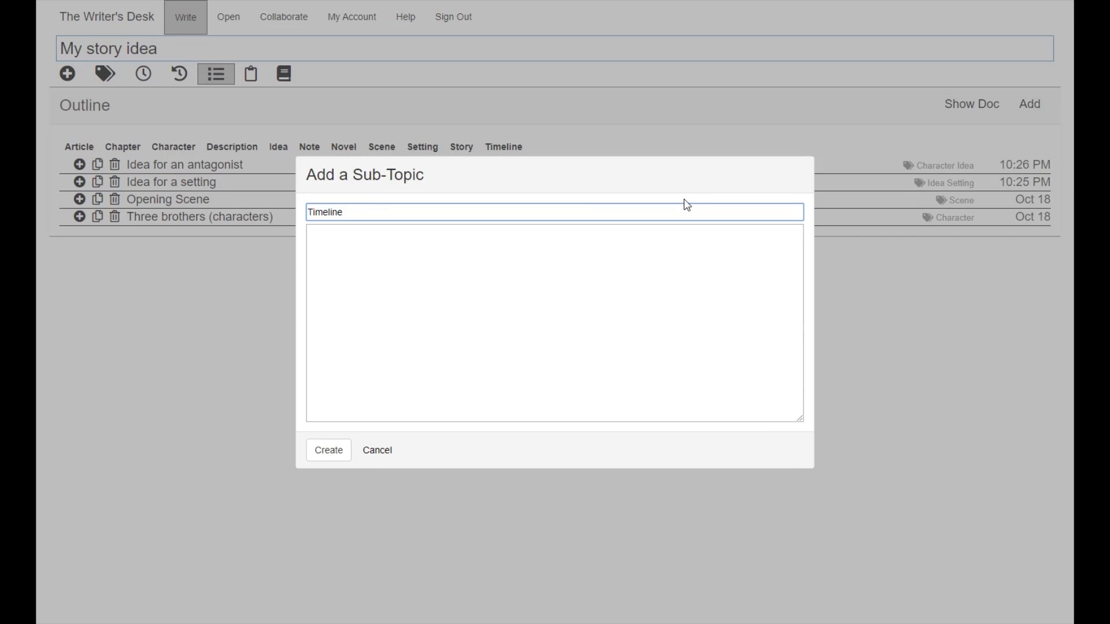
{"action": "left_click", "coordinate": [517, 305]}
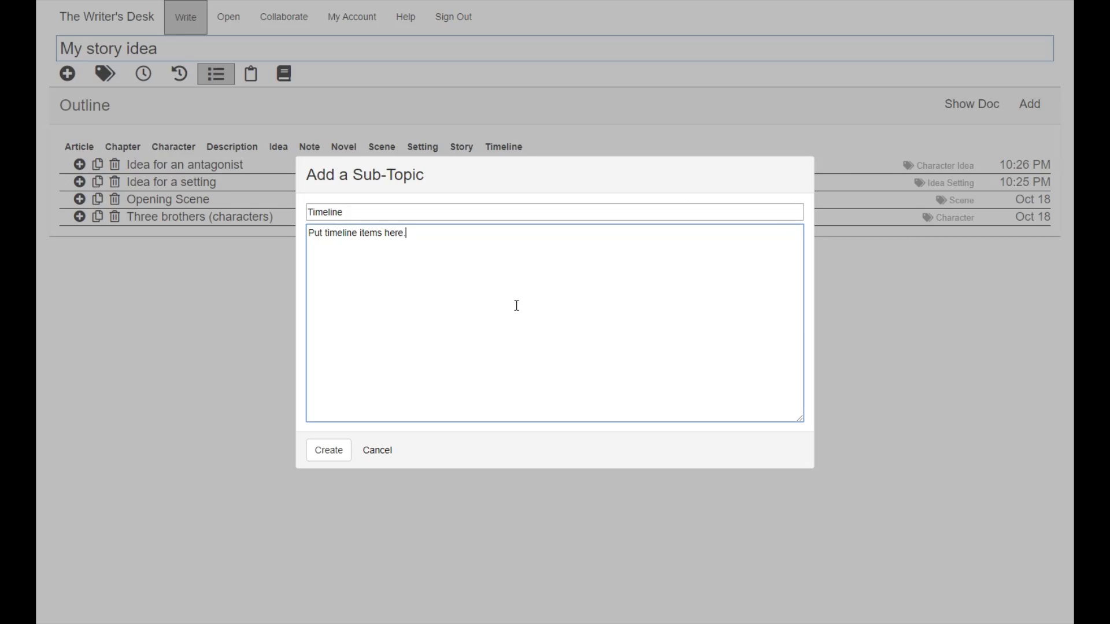
{"action": "left_click", "coordinate": [329, 450]}
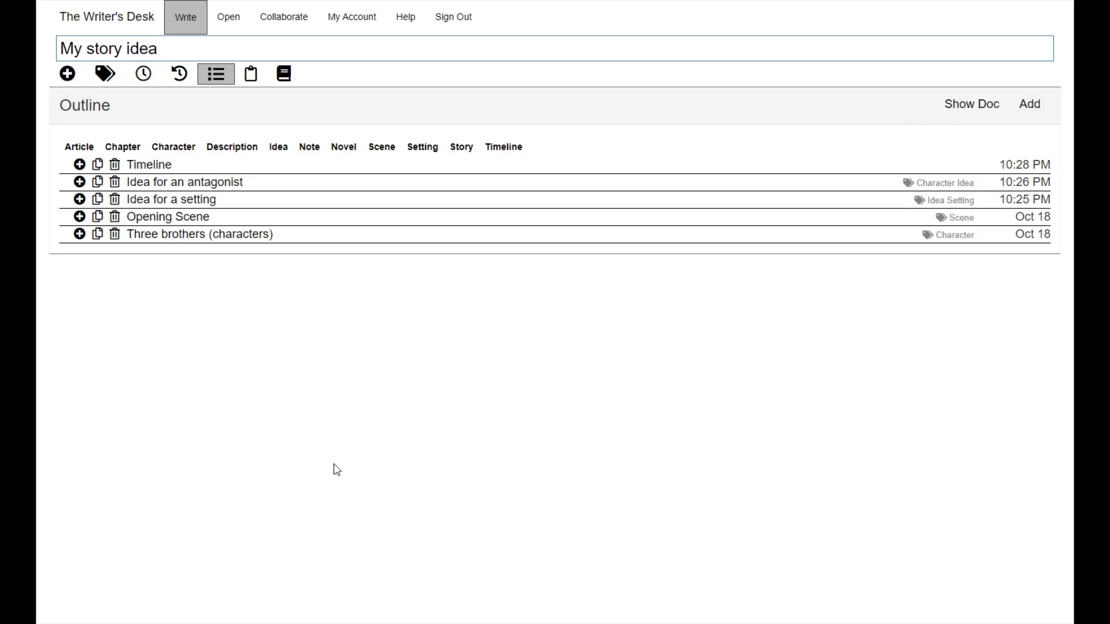
Step: Open the Timeline sub-topic, view its document text, and go back to the outline of "My story idea"
{"action": "left_click", "coordinate": [148, 168]}
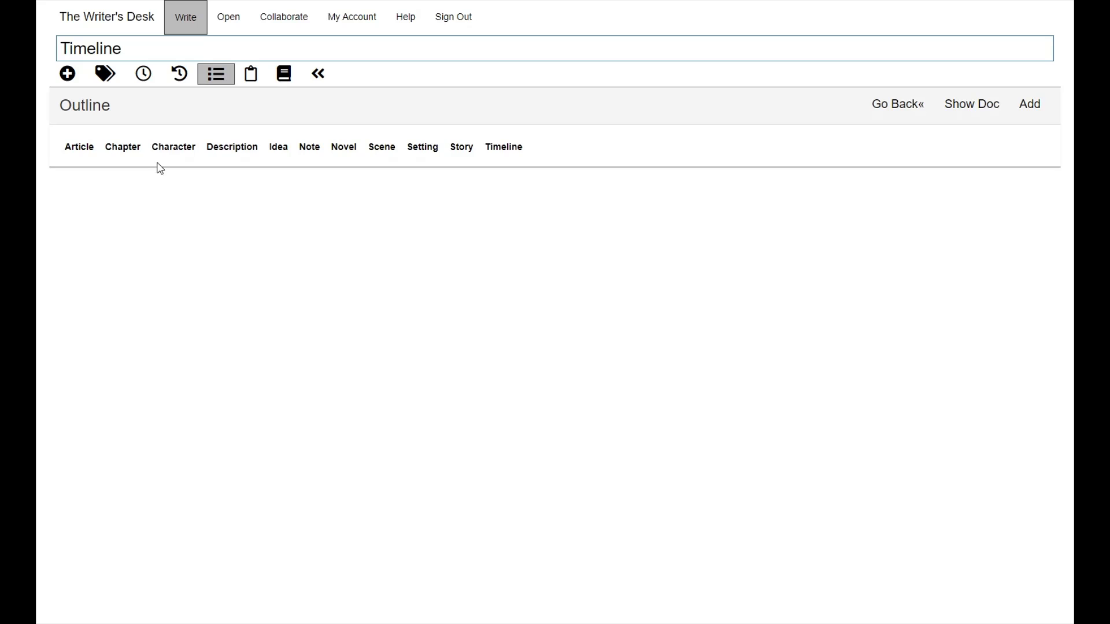
{"action": "left_click", "coordinate": [969, 109]}
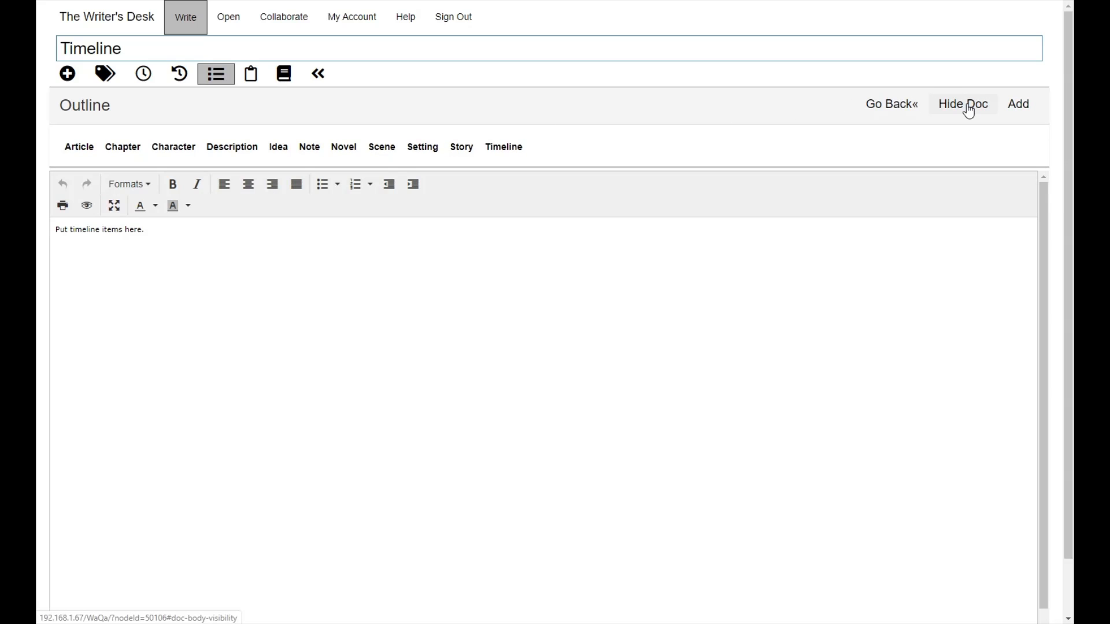
{"action": "left_click_drag", "start_coordinate": [165, 230], "coordinate": [54, 229]}
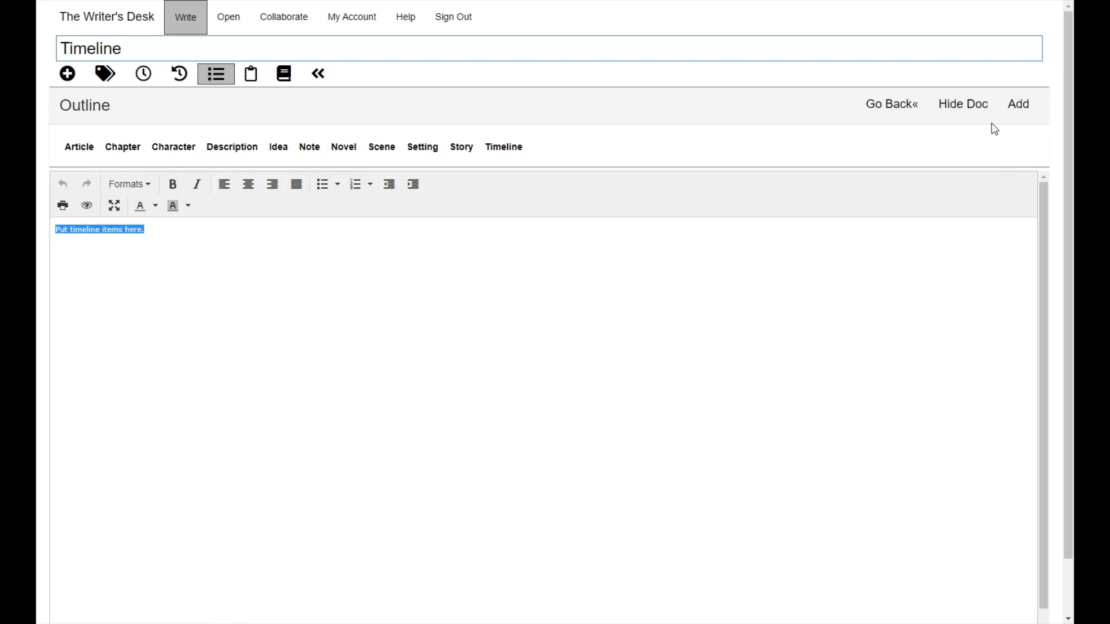
{"action": "left_click", "coordinate": [976, 104]}
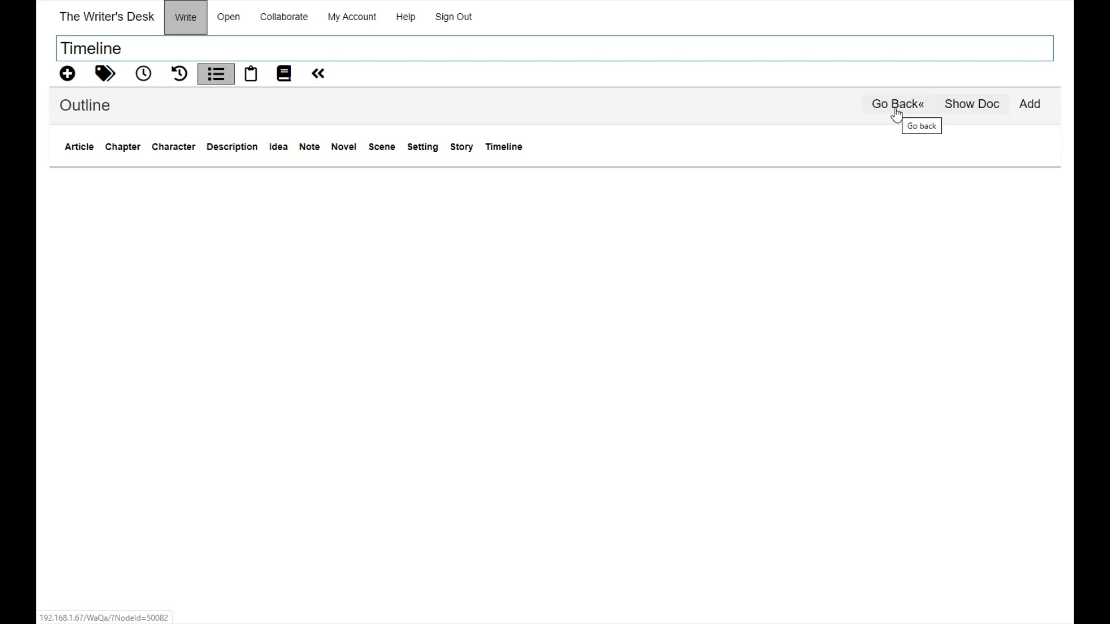
{"action": "left_click", "coordinate": [317, 74]}
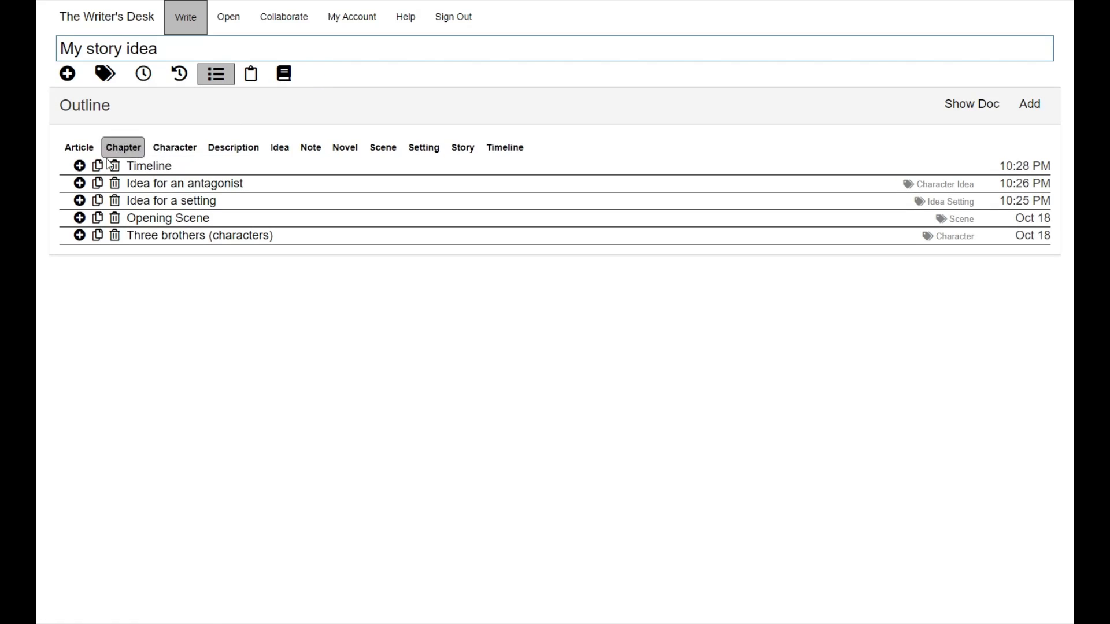
Step: Create a subtopic titled "Opening scene" under Timeline in the outline
{"action": "left_click", "coordinate": [85, 169]}
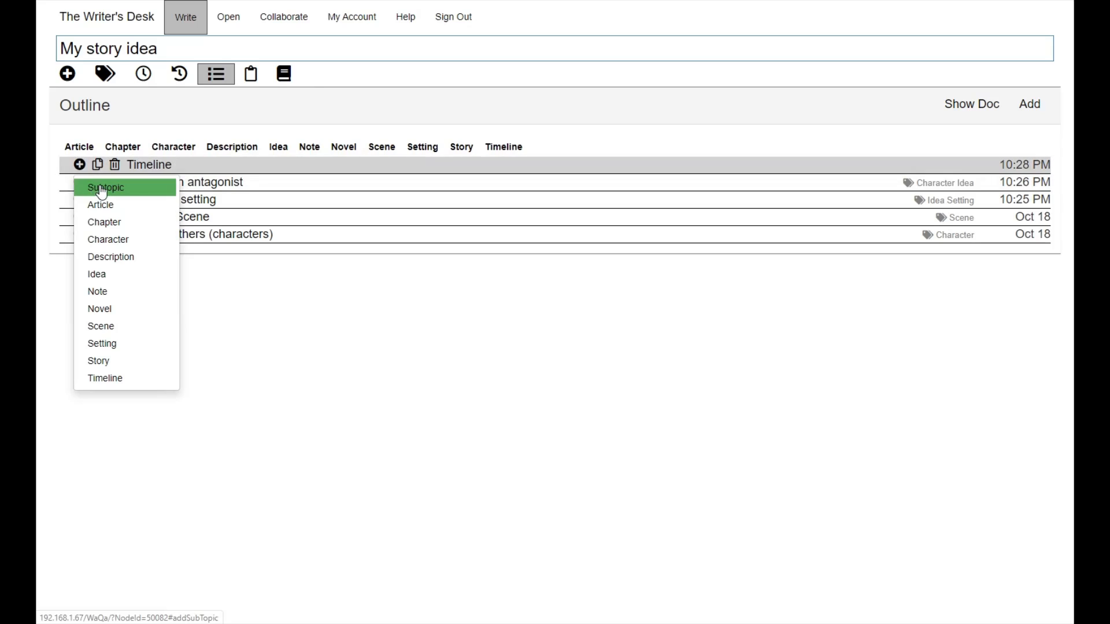
{"action": "left_click", "coordinate": [98, 187]}
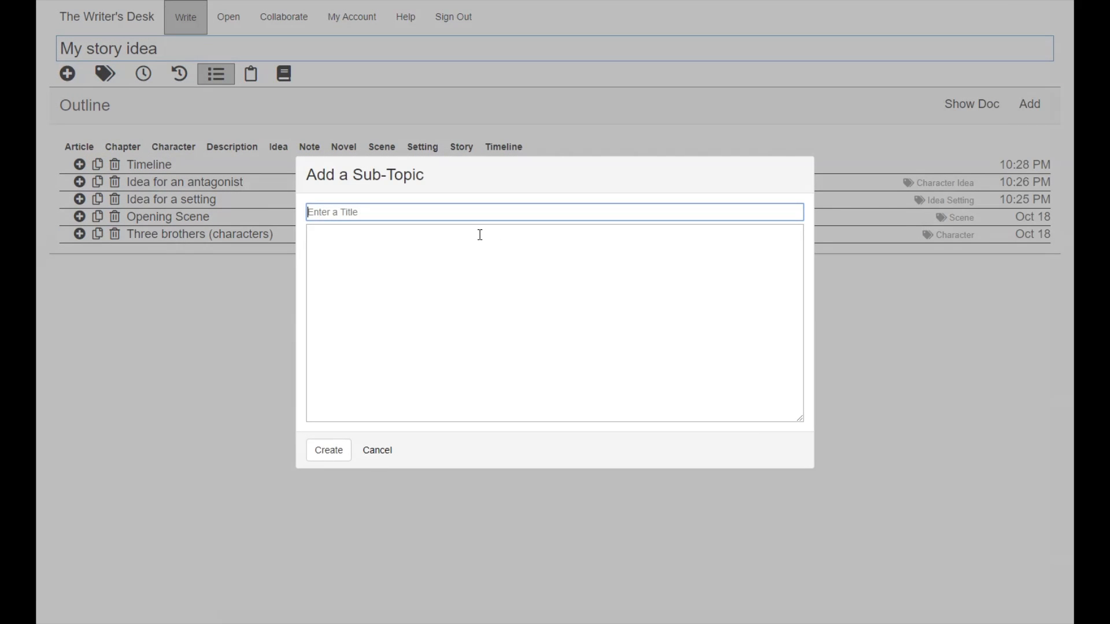
{"action": "type", "text": "Opening scene"}
{"action": "left_click", "coordinate": [331, 453]}
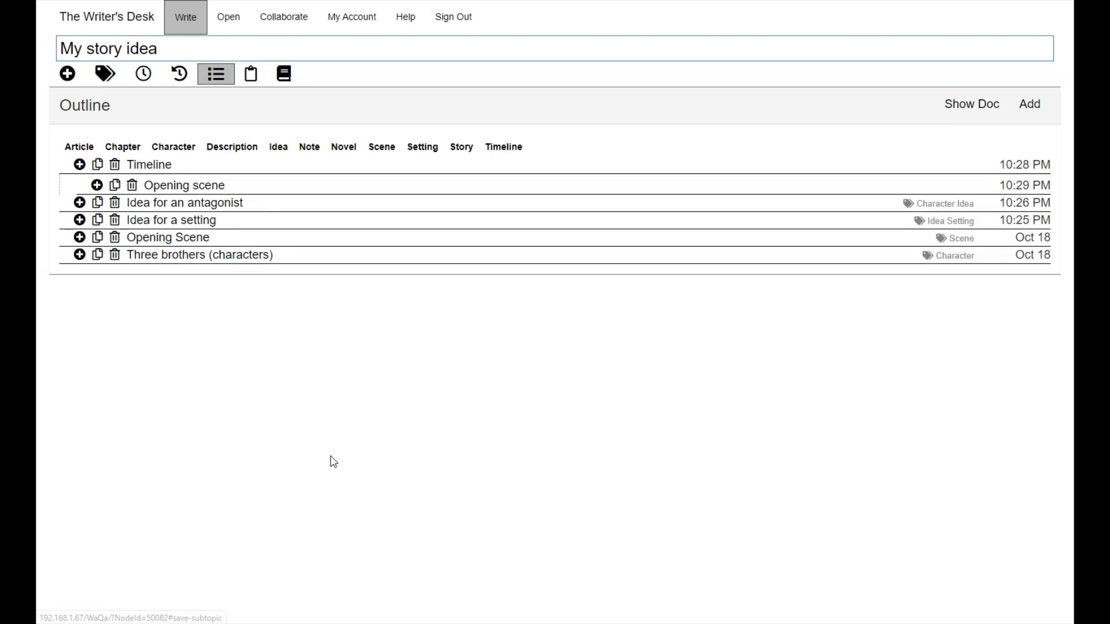
Step: Create a throwaway subtopic titled "dafdadfdsaf" under Timeline and delete it from the outline
{"action": "left_click", "coordinate": [79, 165]}
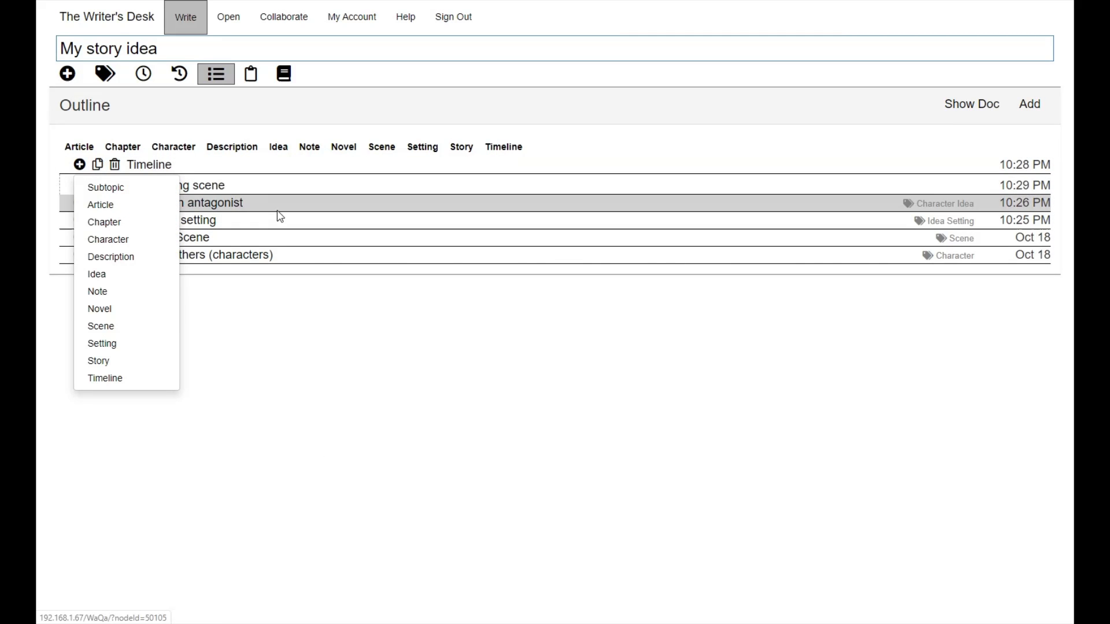
{"action": "left_click", "coordinate": [128, 205]}
{"action": "type", "text": "dafdadfdsaf"}
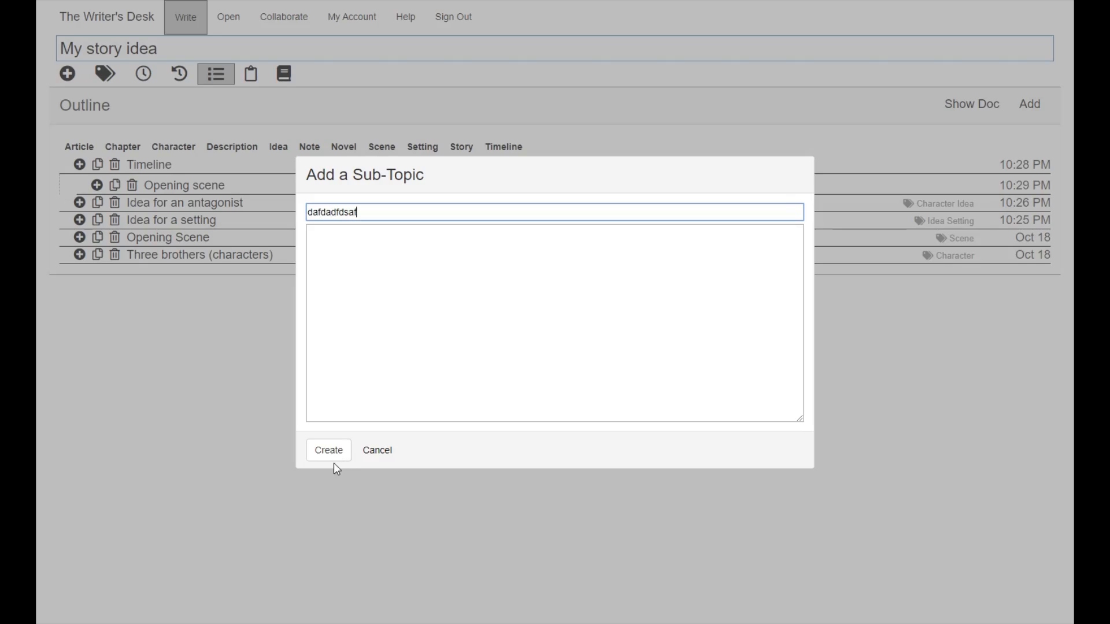
{"action": "left_click", "coordinate": [336, 454]}
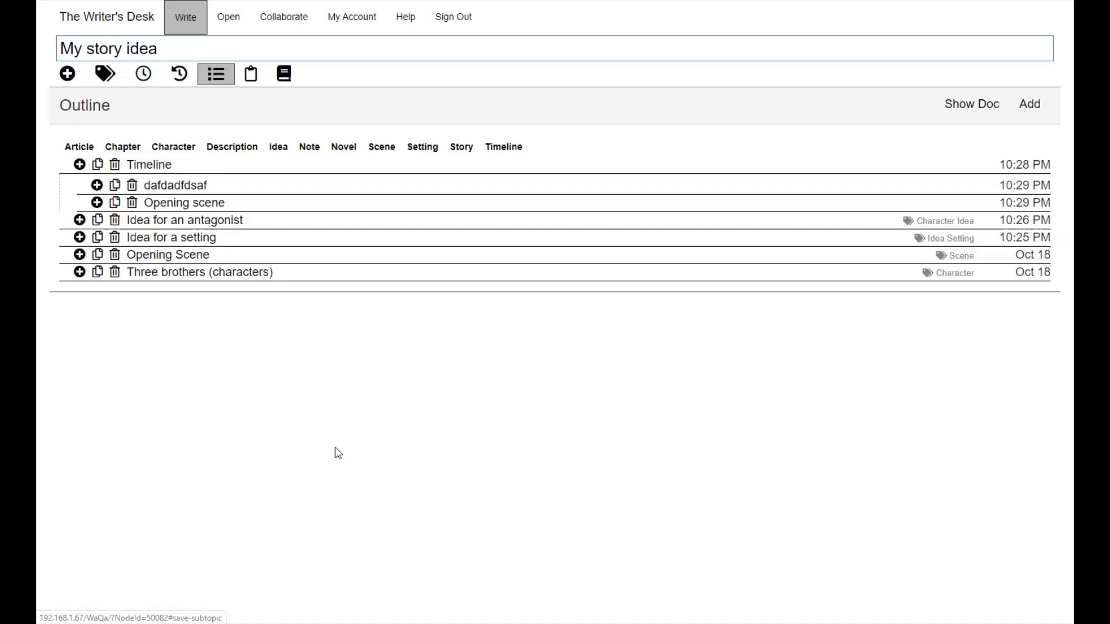
{"action": "left_click", "coordinate": [133, 185]}
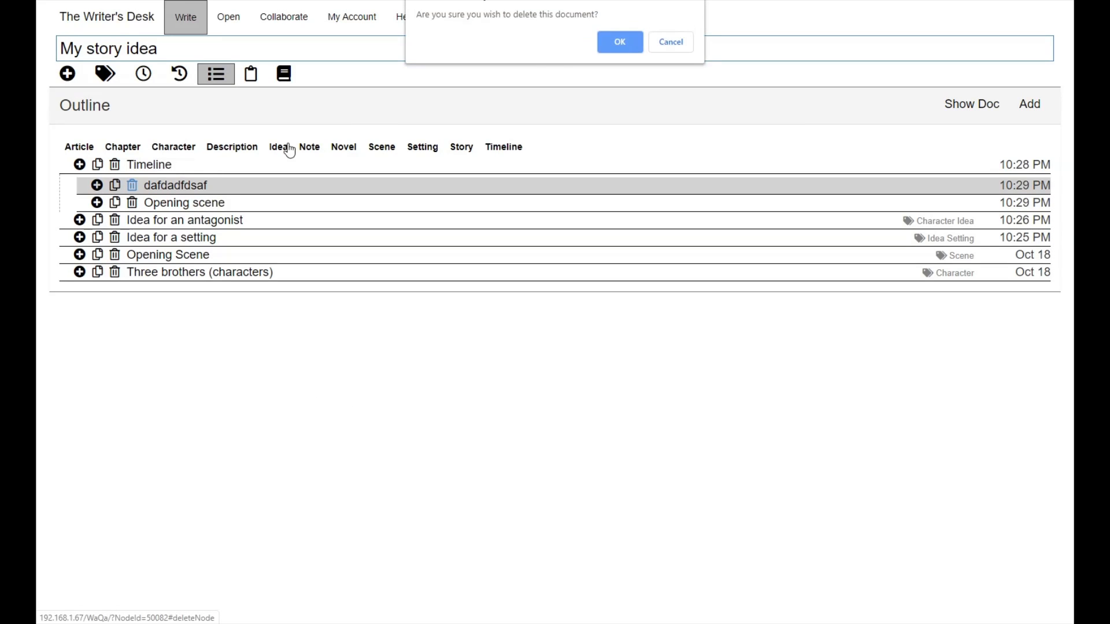
{"action": "left_click", "coordinate": [620, 39]}
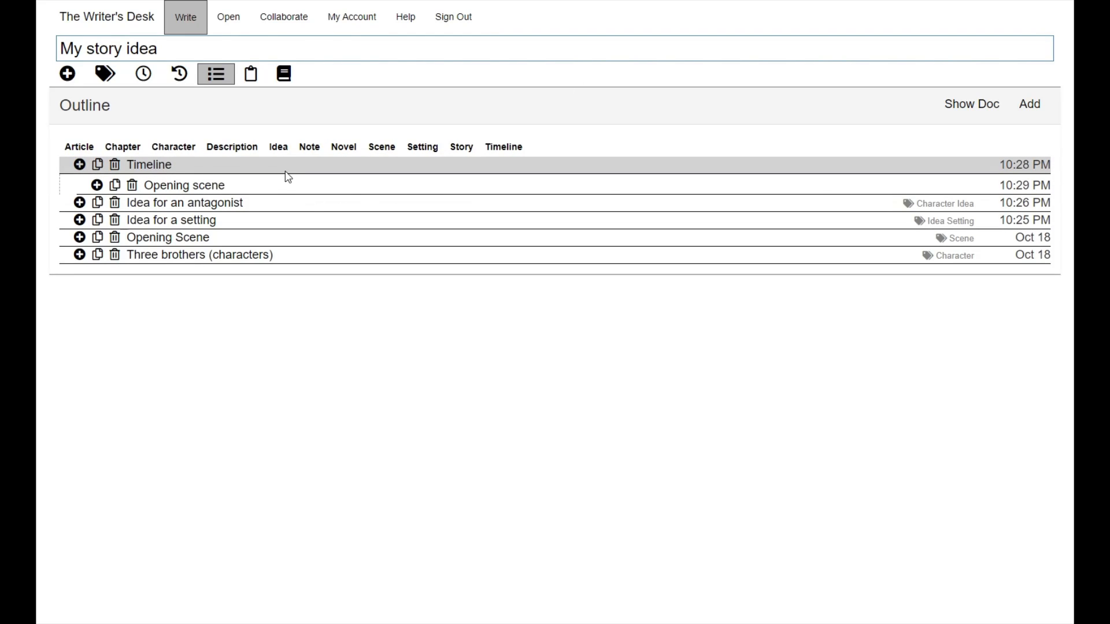
Step: Filter the outline by the Character, Idea and Setting tags one at a time, clearing each filter
{"action": "left_click", "coordinate": [172, 151]}
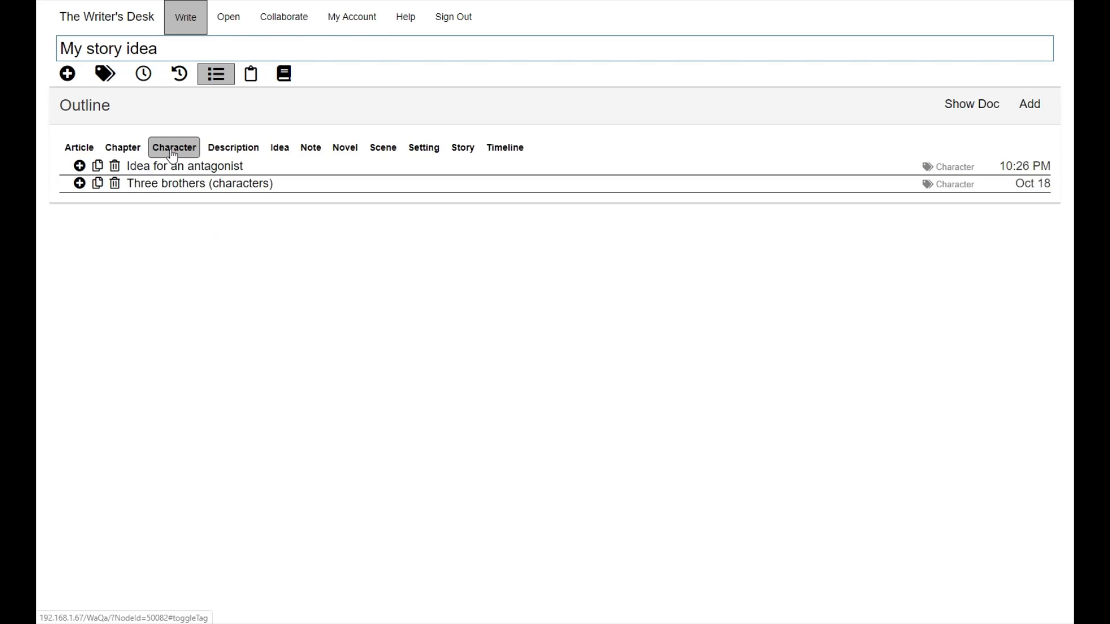
{"action": "left_click", "coordinate": [172, 154]}
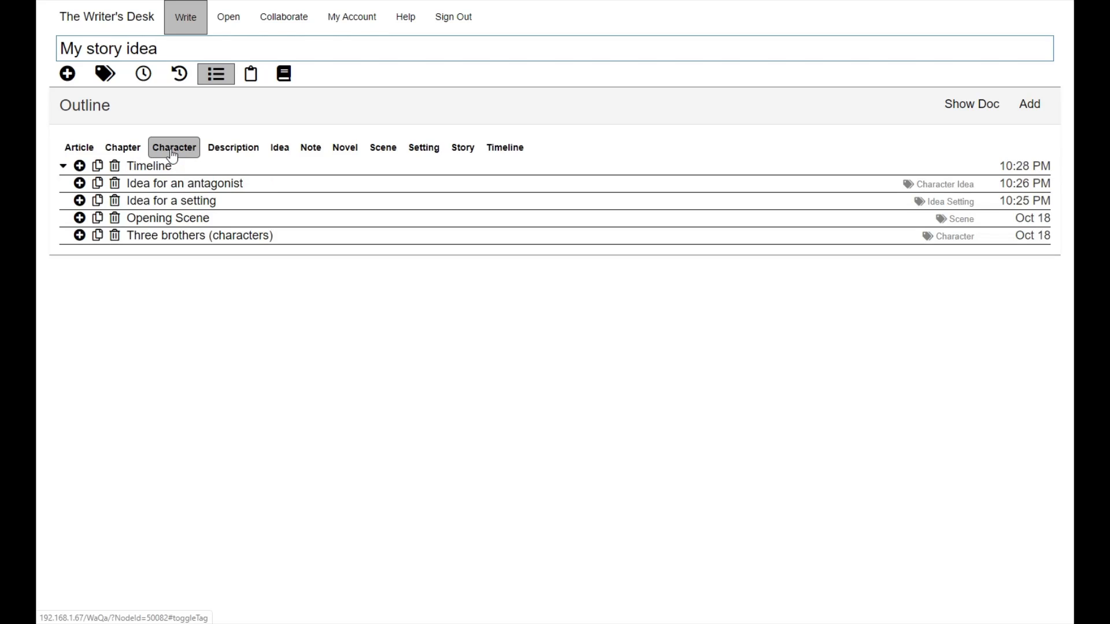
{"action": "left_click", "coordinate": [276, 153]}
{"action": "left_click", "coordinate": [277, 153]}
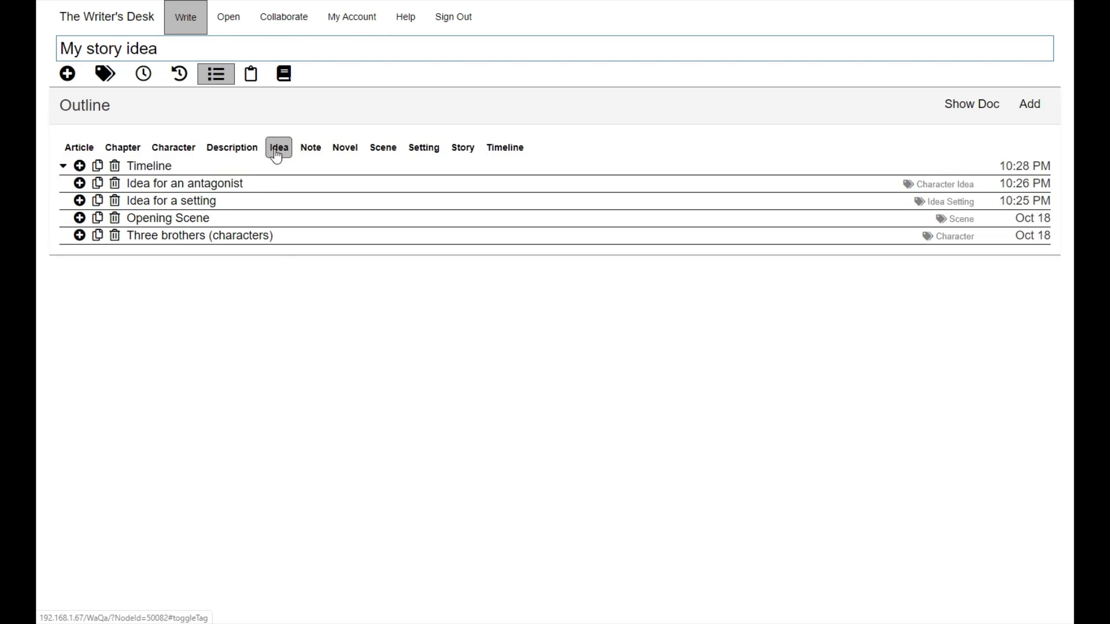
{"action": "left_click", "coordinate": [423, 152]}
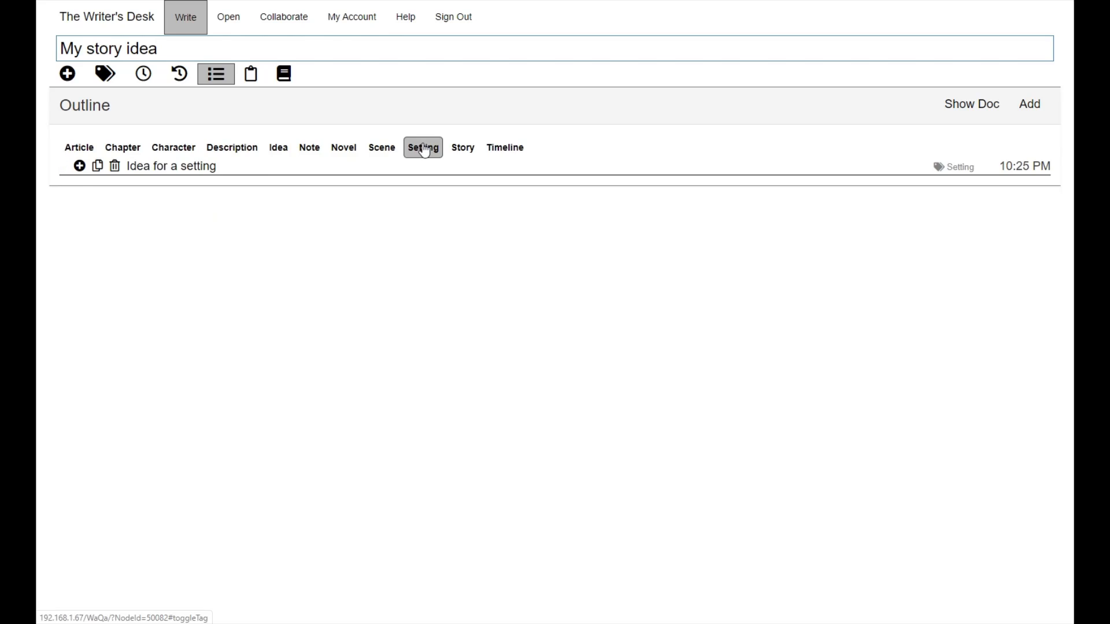
{"action": "left_click", "coordinate": [424, 151]}
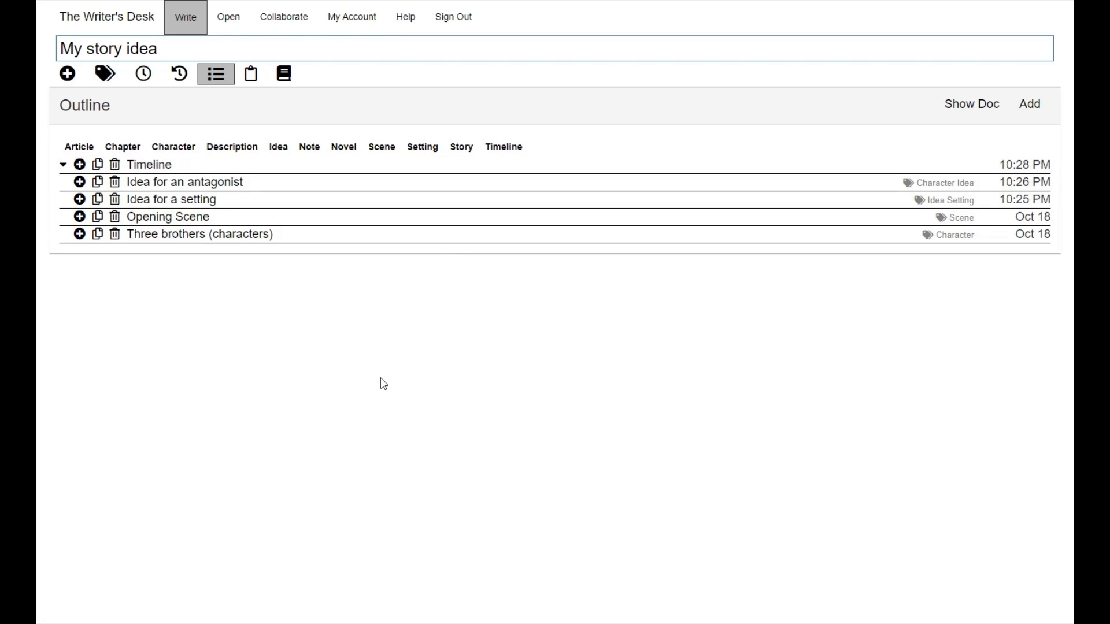
Step: Expand Timeline in the outline and create a second subtopic under it titled "Antagonist attacks"
{"action": "left_click", "coordinate": [63, 166]}
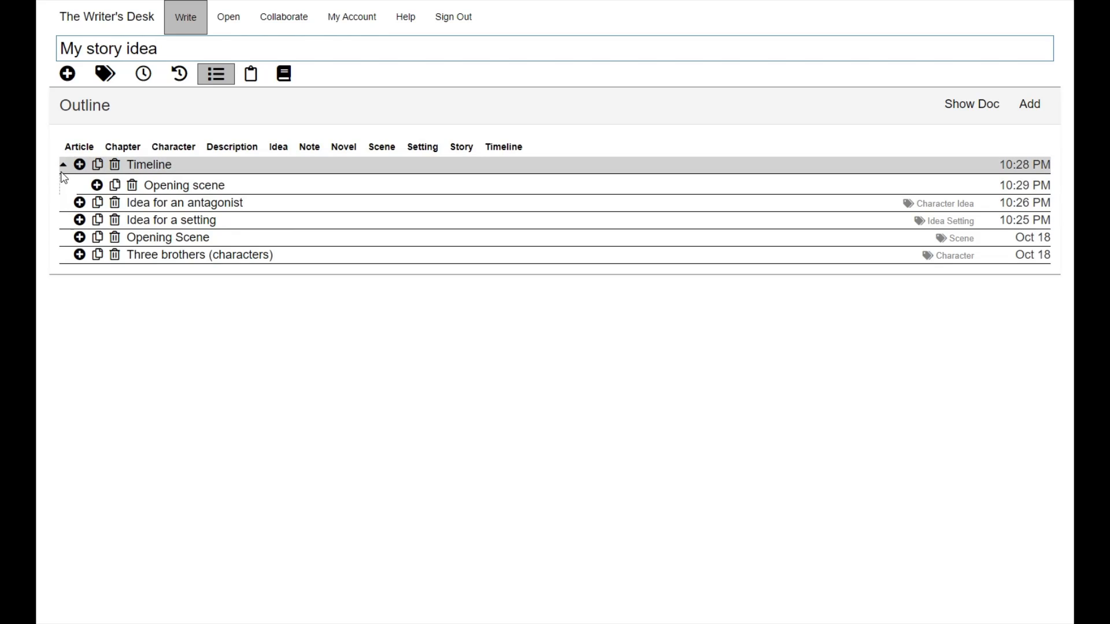
{"action": "left_click", "coordinate": [80, 172]}
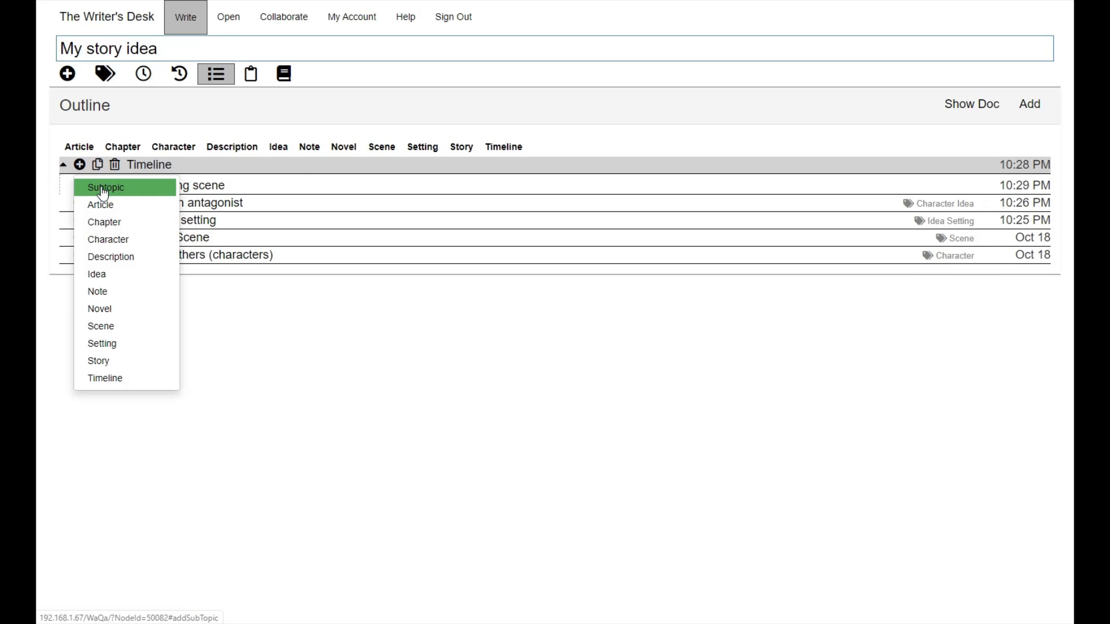
{"action": "left_click", "coordinate": [103, 184]}
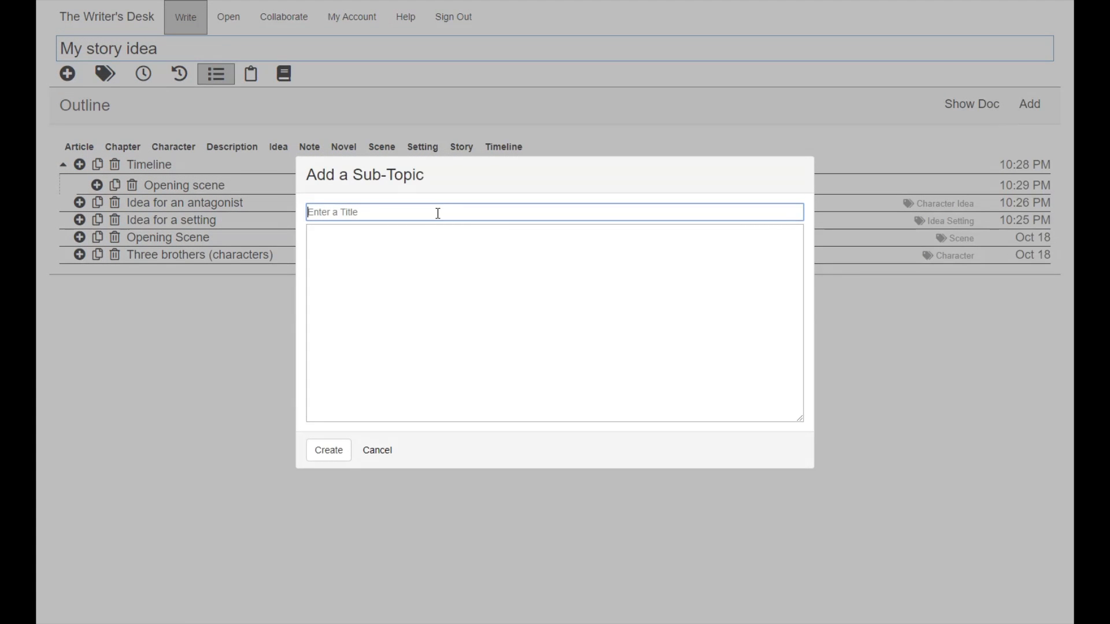
{"action": "type", "text": "Antagonist attacks"}
{"action": "left_click", "coordinate": [320, 457]}
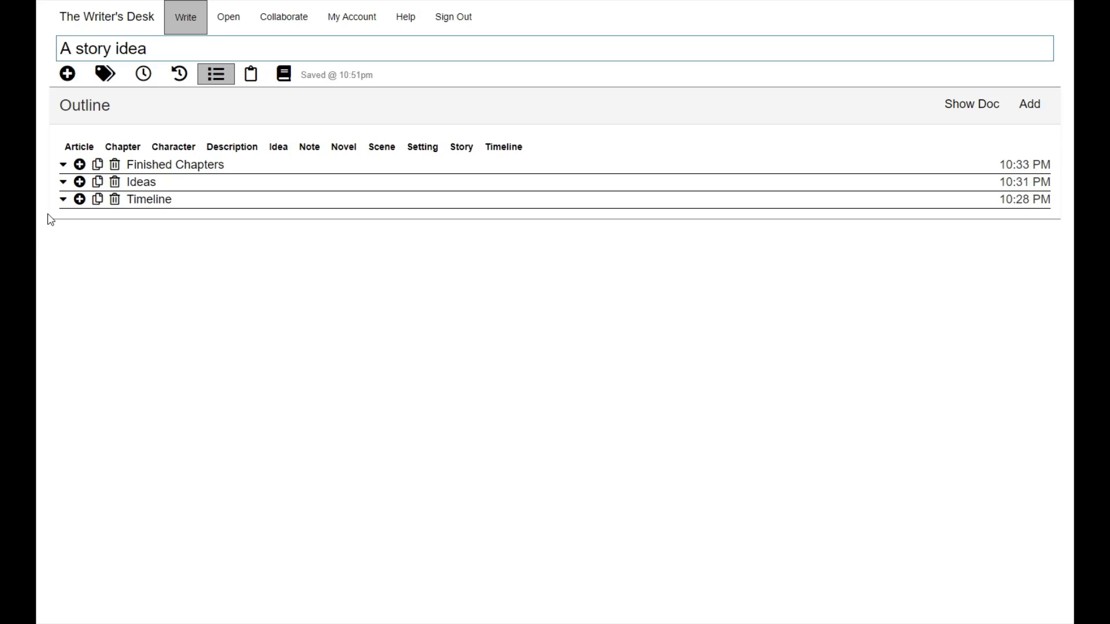
Step: Expand the Ideas and Timeline entries in the outline of "A story idea" to view their nested documents
{"action": "left_click", "coordinate": [63, 183]}
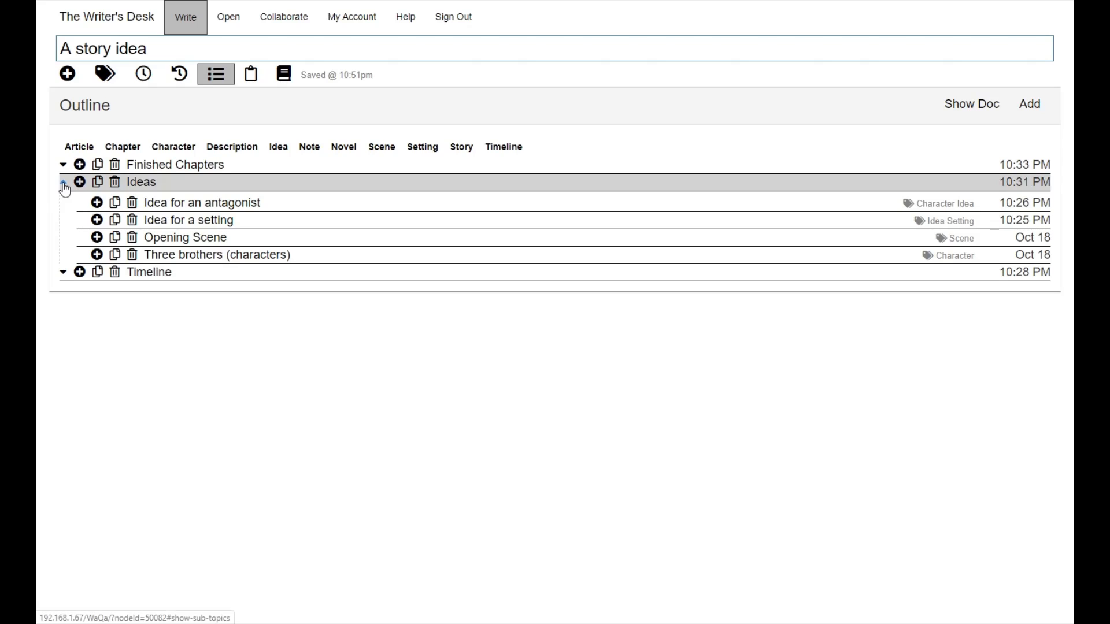
{"action": "left_click", "coordinate": [64, 273]}
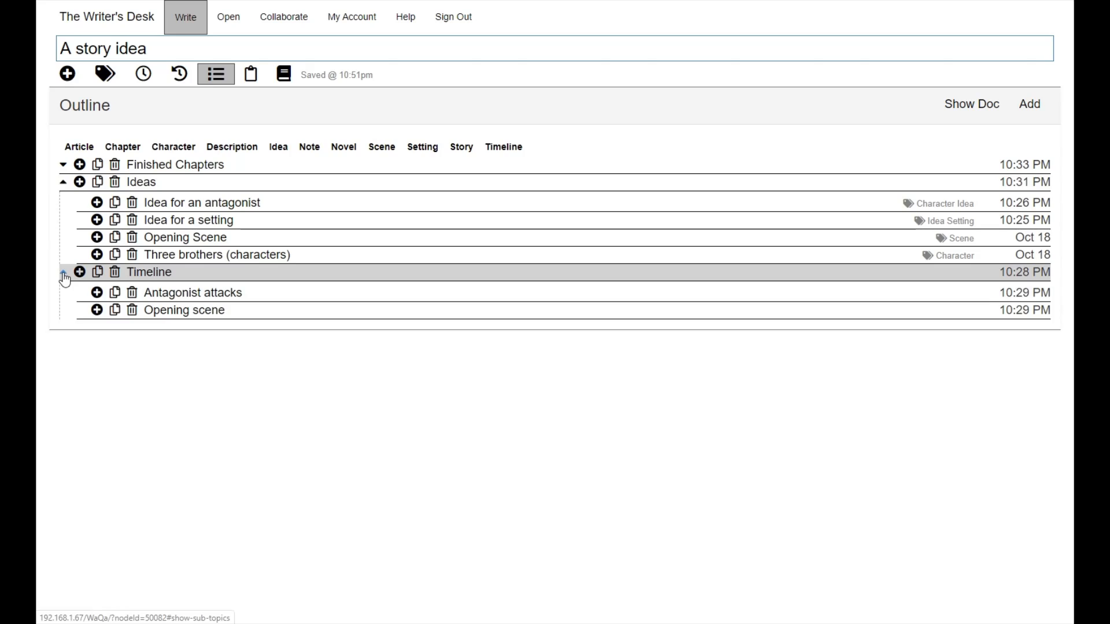
Step: Collapse the Timeline and Ideas entries in the outline and expand Finished Chapters to view its chapters
{"action": "left_click", "coordinate": [64, 272]}
{"action": "left_click", "coordinate": [64, 182]}
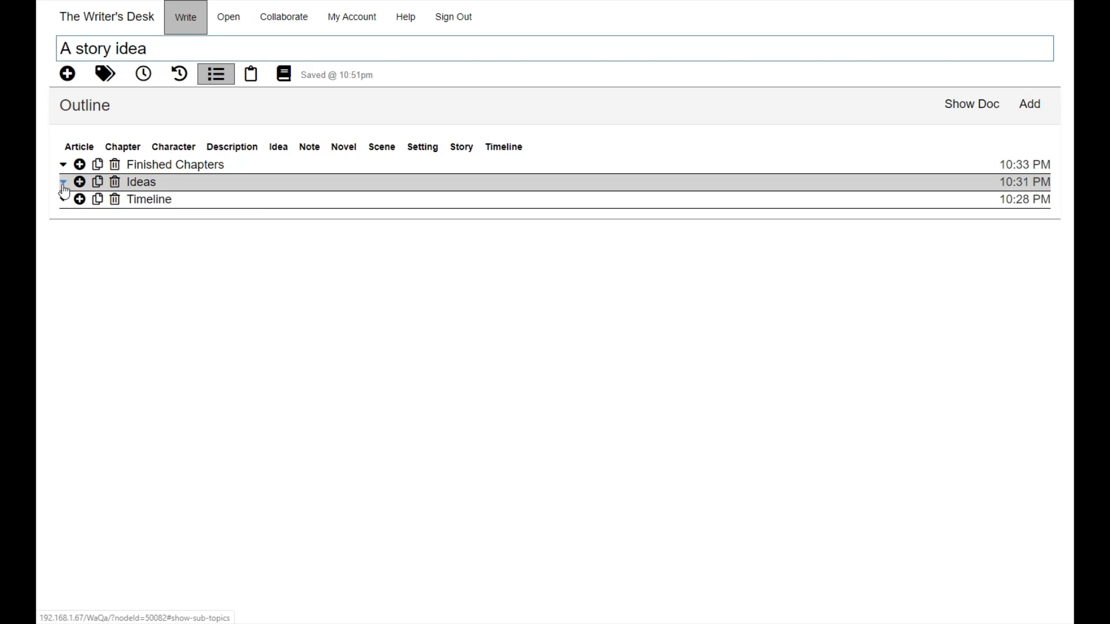
{"action": "left_click", "coordinate": [63, 166]}
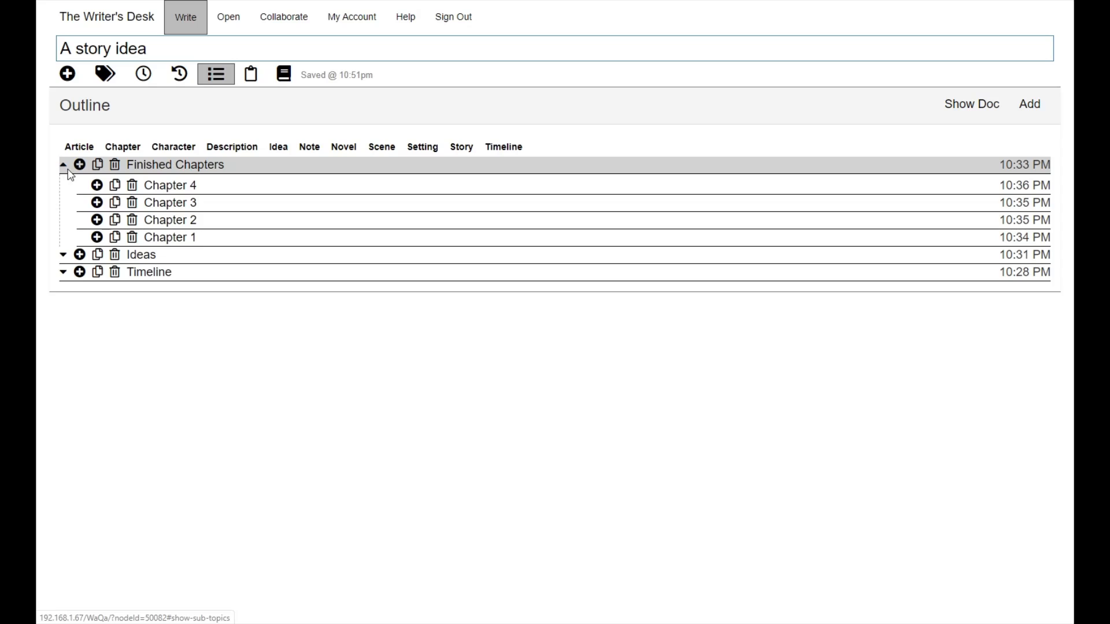
Step: Open Chapter 4 from the outline, toggle its document text on and off, and return to "A story idea"
{"action": "left_click", "coordinate": [164, 191]}
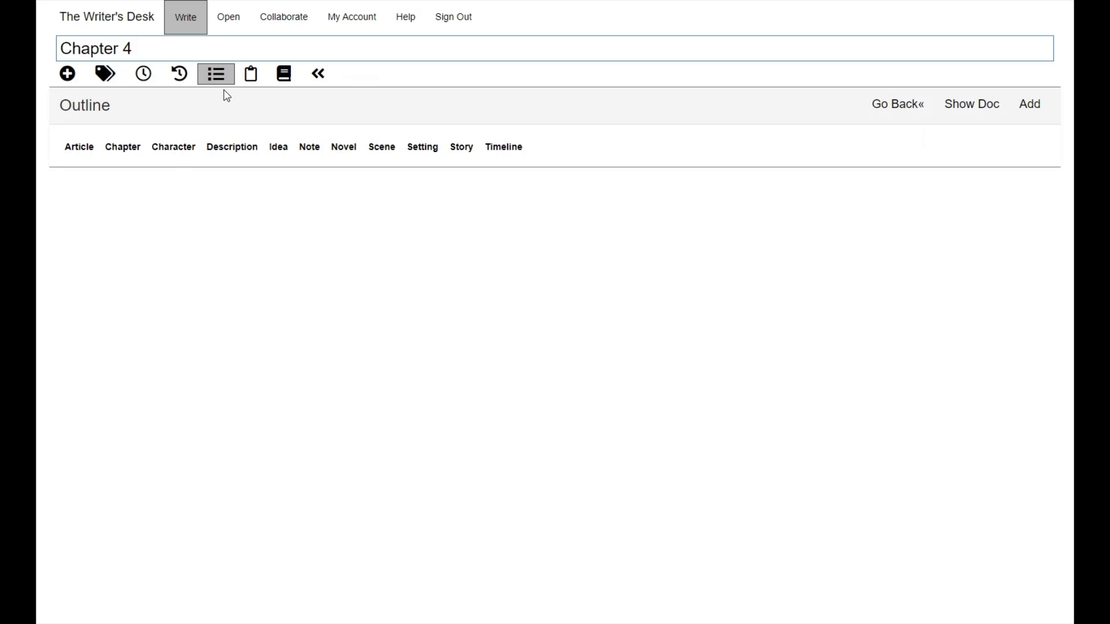
{"action": "left_click", "coordinate": [979, 115]}
{"action": "left_click", "coordinate": [977, 114]}
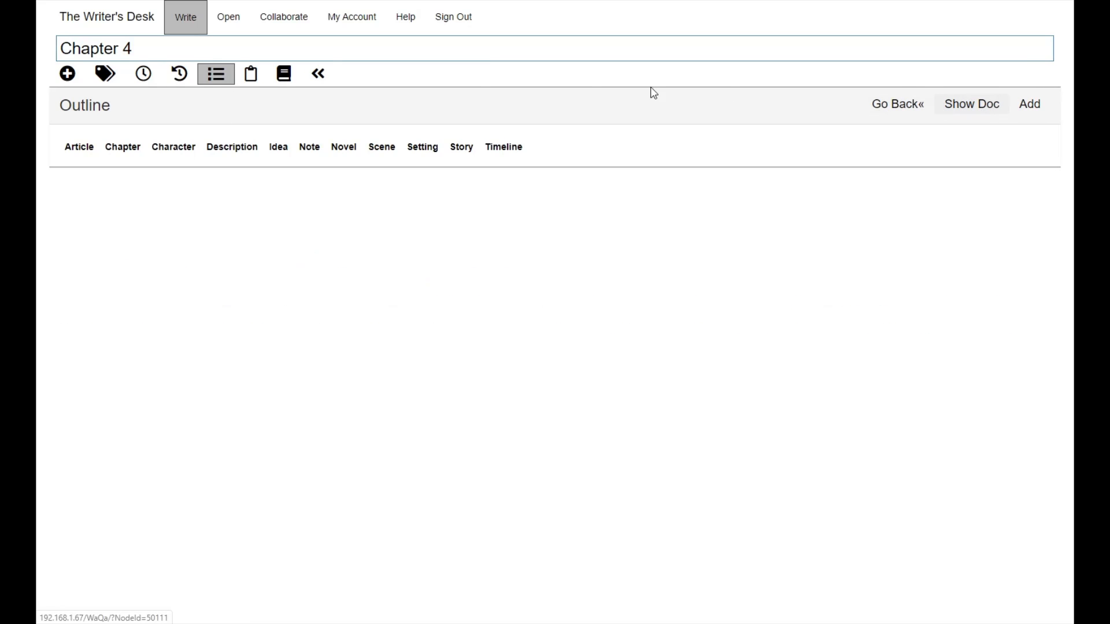
{"action": "left_click", "coordinate": [328, 76]}
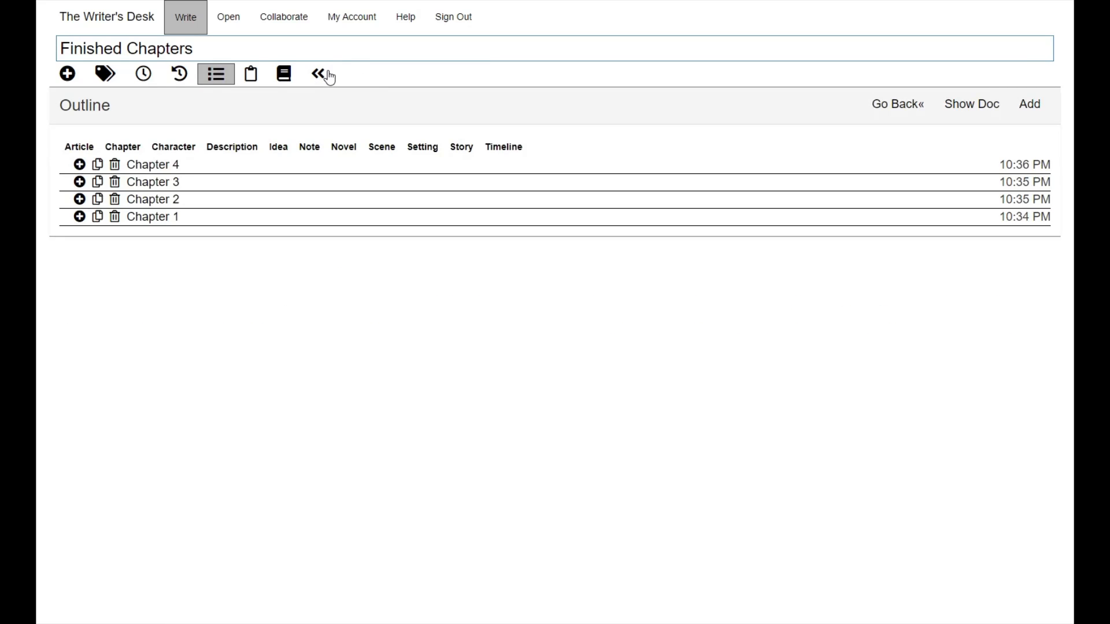
{"action": "left_click", "coordinate": [329, 76]}
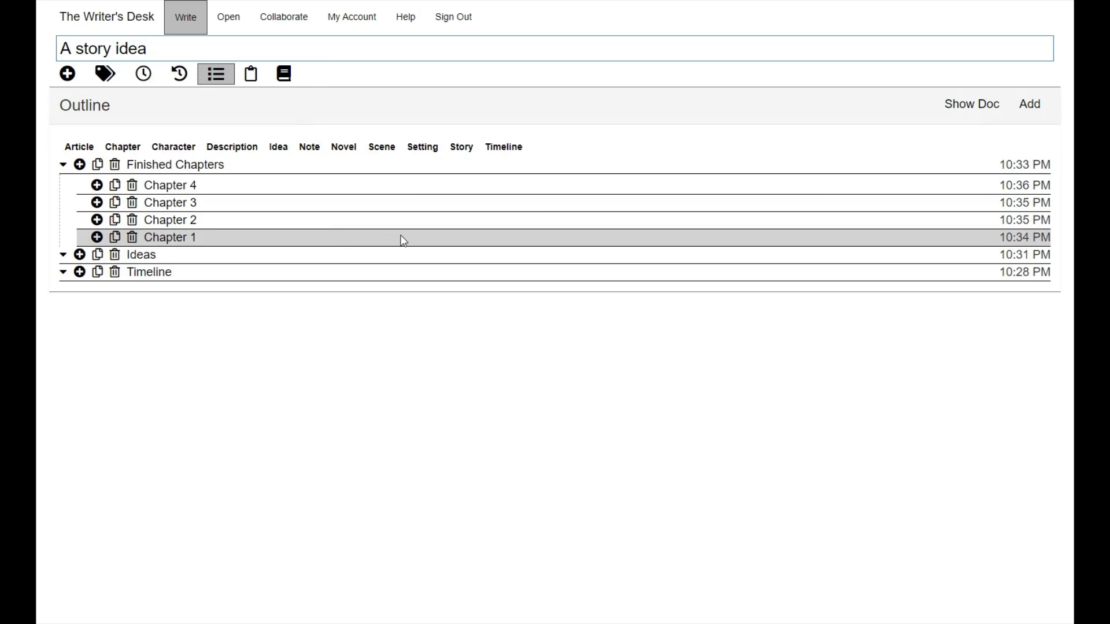
Step: Map out the book with Chapter 1, Chapter 2, Chapter 3 and Chapter 4 in that order, showing each chapter's title
{"action": "left_click", "coordinate": [285, 76]}
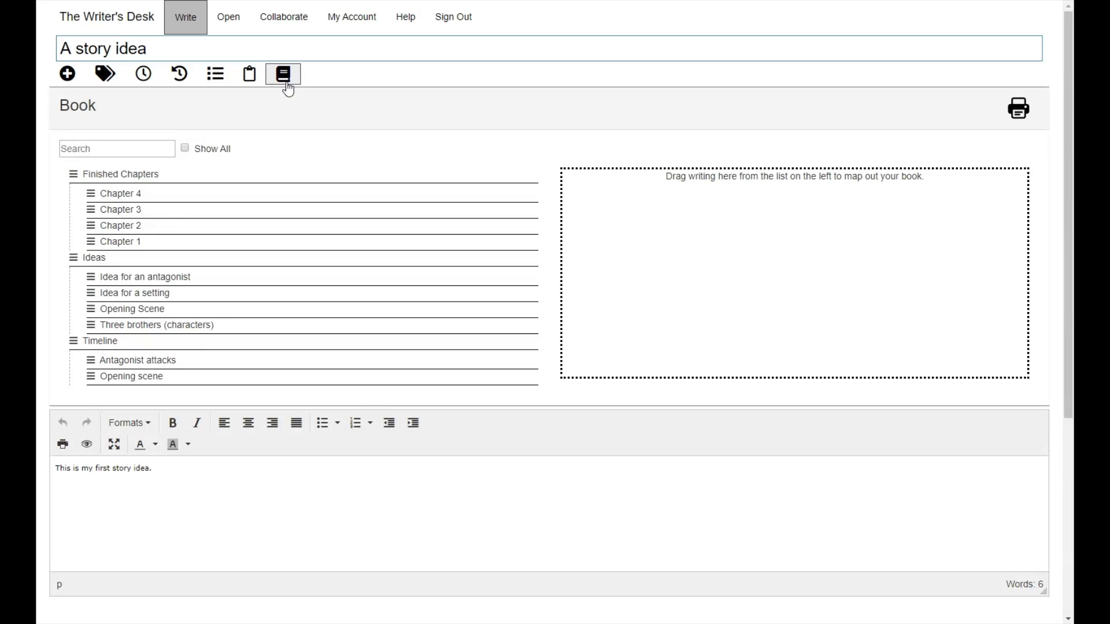
{"action": "left_click_drag", "start_coordinate": [168, 241], "coordinate": [572, 217]}
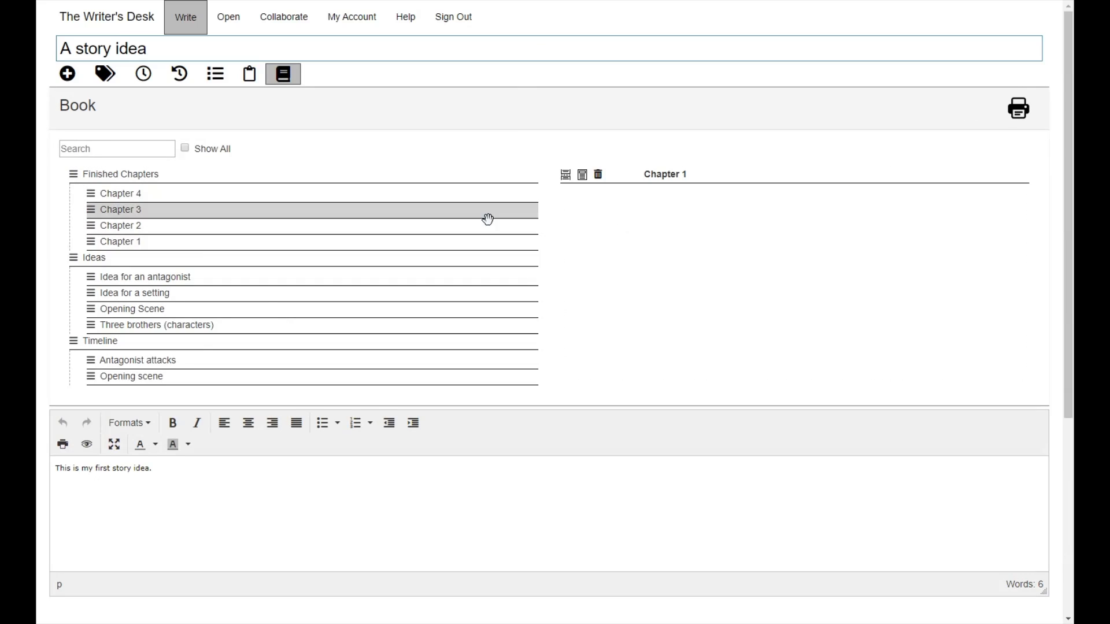
{"action": "left_click_drag", "start_coordinate": [129, 225], "coordinate": [717, 238]}
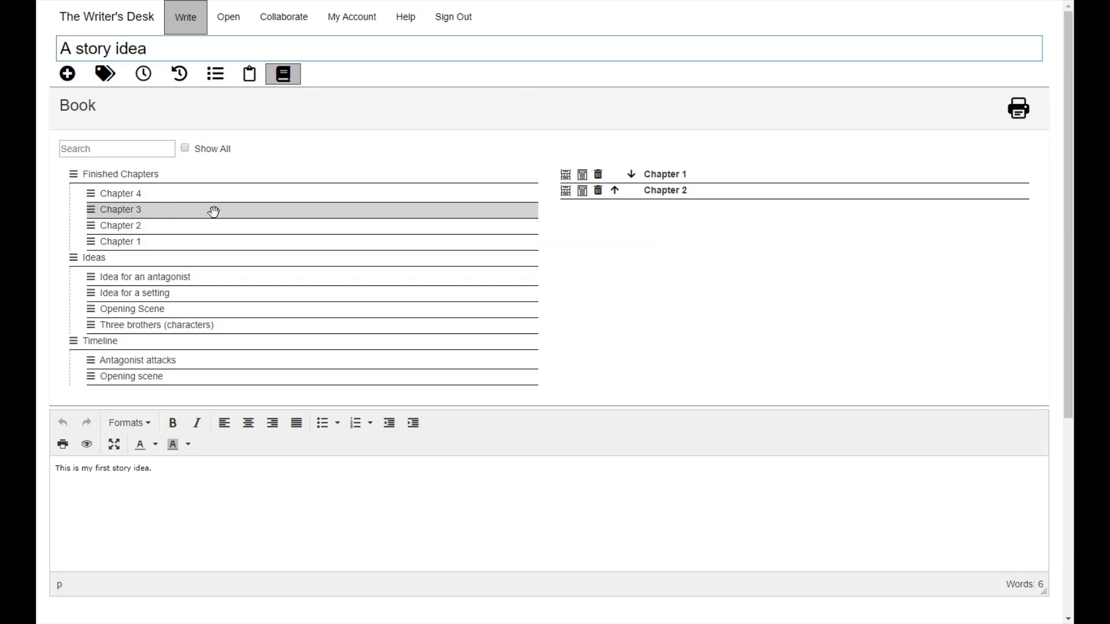
{"action": "left_click_drag", "start_coordinate": [120, 210], "coordinate": [653, 193]}
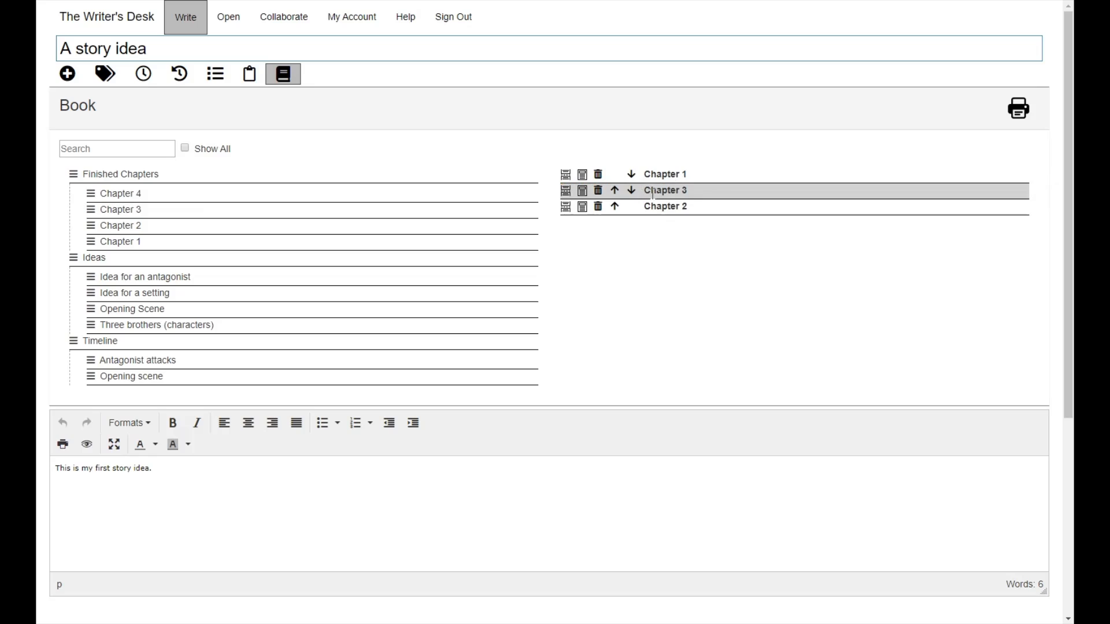
{"action": "left_click_drag", "start_coordinate": [120, 193], "coordinate": [627, 250]}
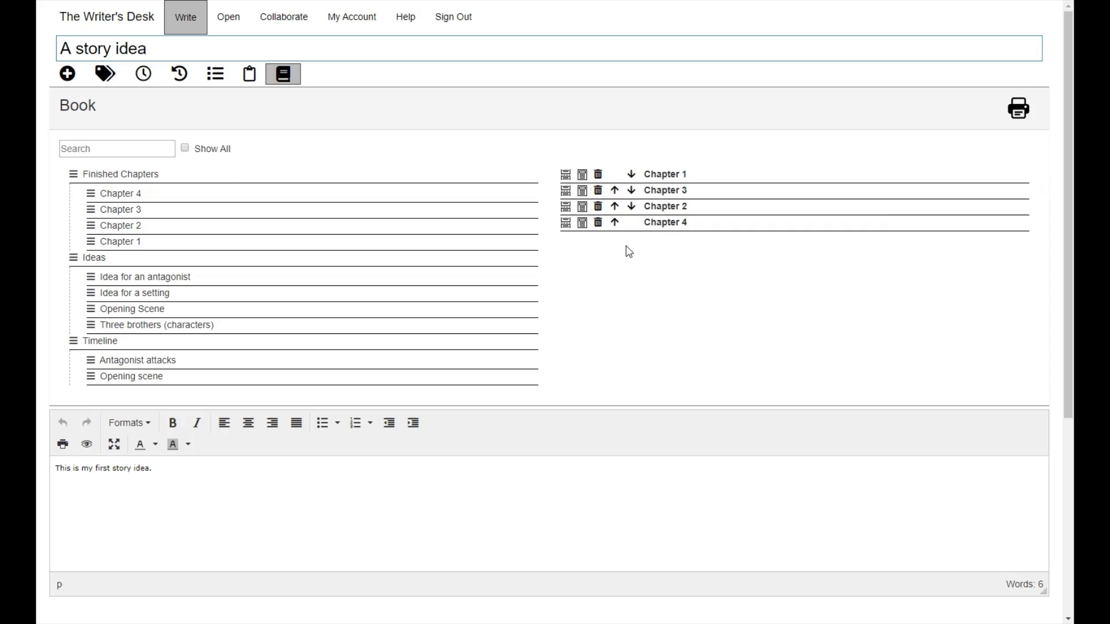
{"action": "left_click", "coordinate": [631, 190]}
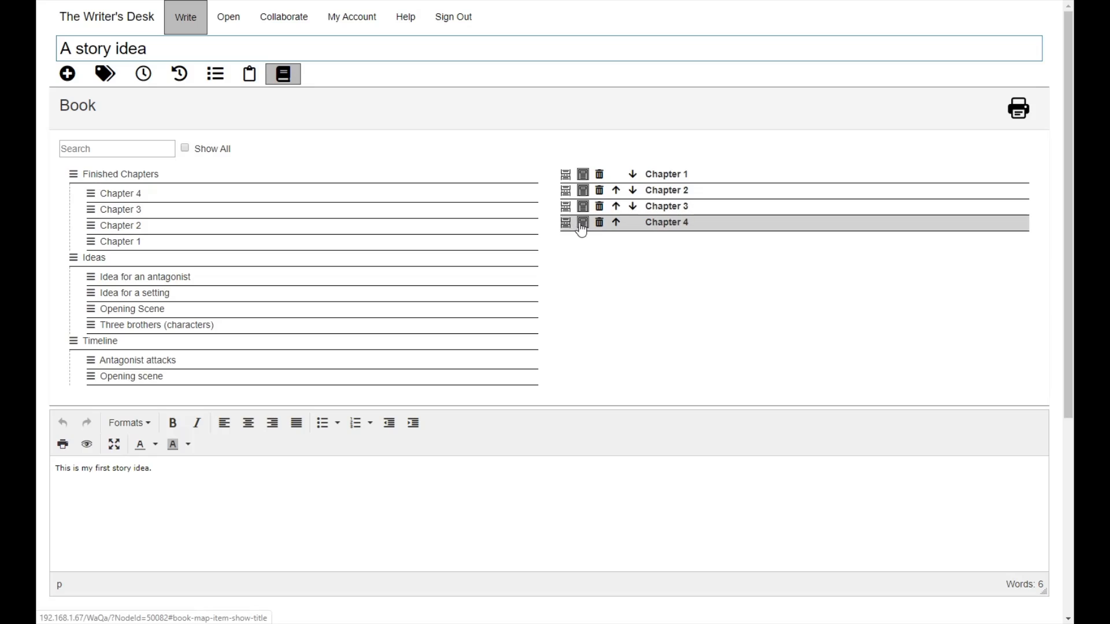
Step: Rename the story "The Three Little Pigs"
{"action": "triple_click", "coordinate": [176, 54]}
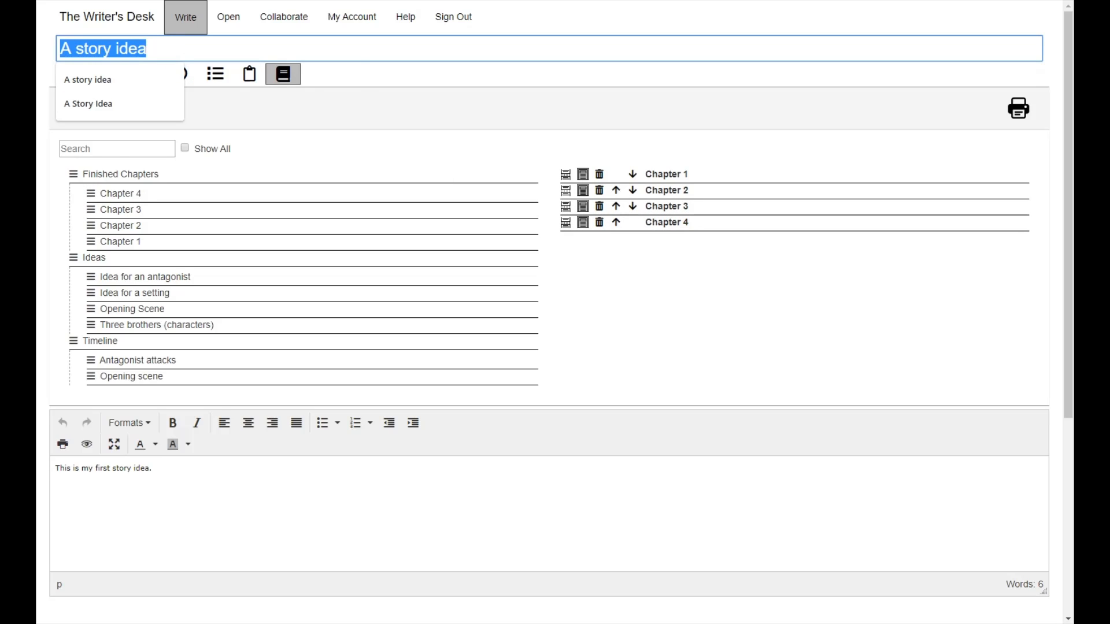
{"action": "type", "text": "The Three"}
{"action": "type", "text": "Little Pigs"}
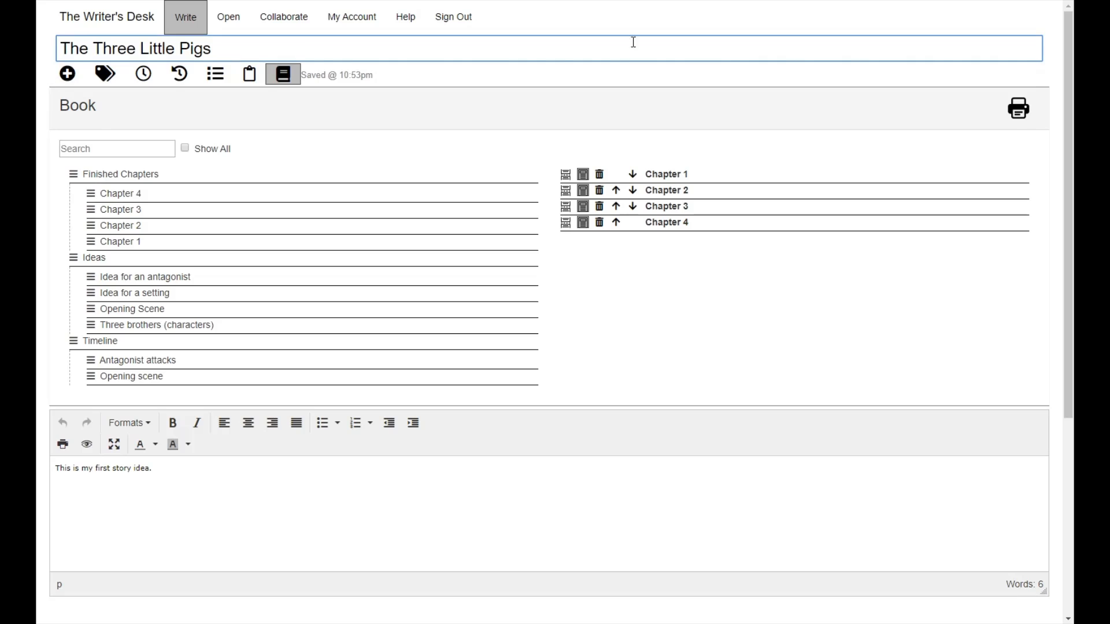
Step: Generate the printable version of the book, read through its chapters and return to the book map
{"action": "left_click", "coordinate": [1009, 111]}
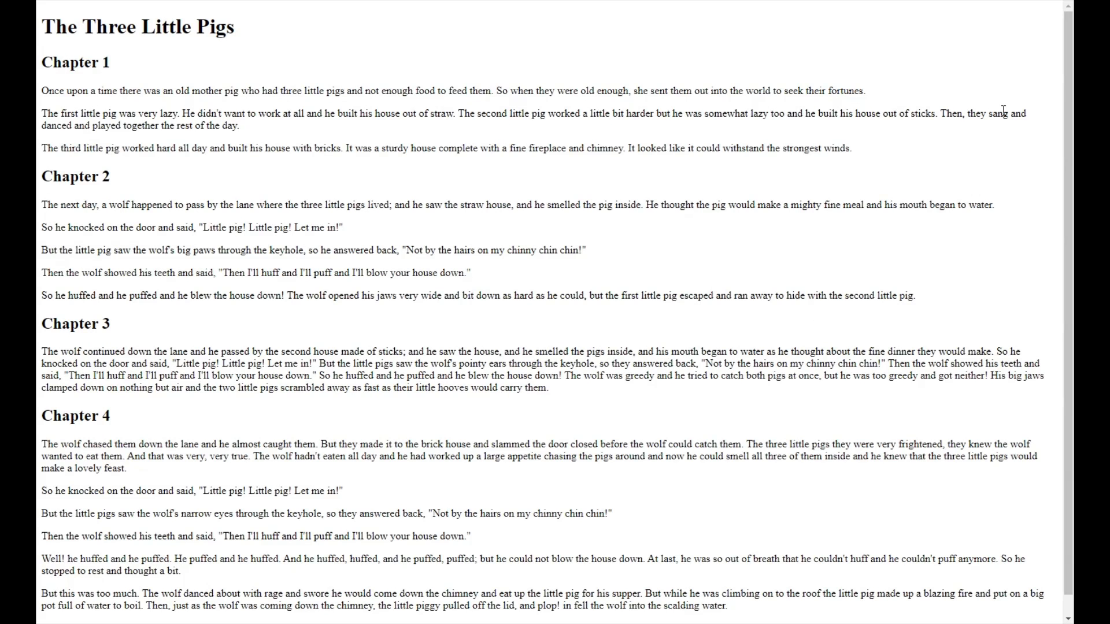
{"action": "scroll", "coordinate": [659, 154], "scroll_direction": "down", "scroll_amount": 1}
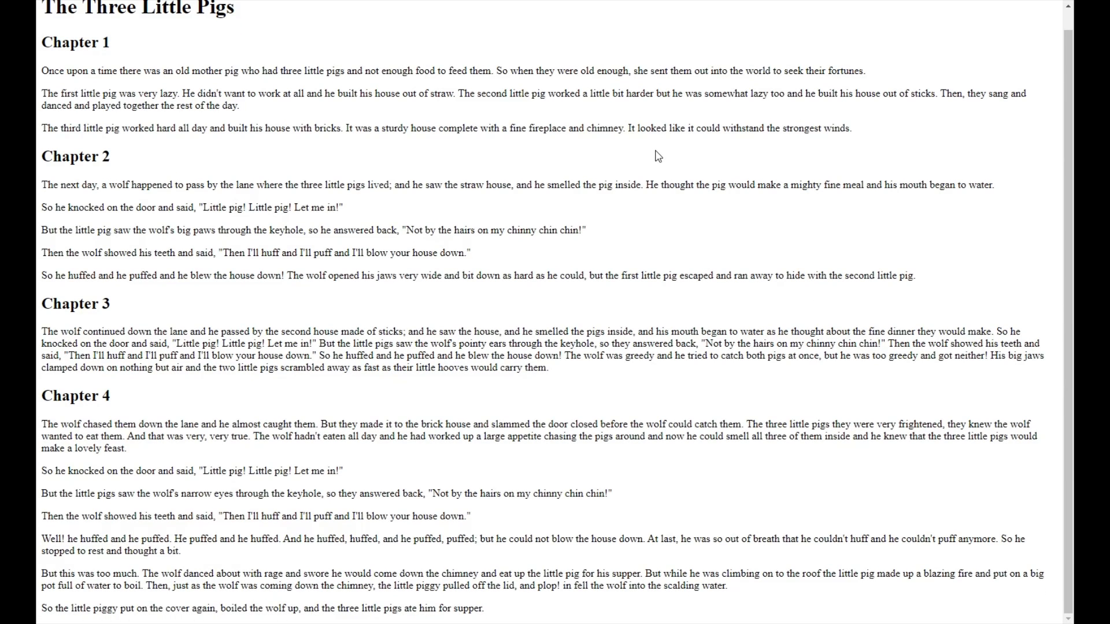
{"action": "scroll", "coordinate": [658, 156], "scroll_direction": "up", "scroll_amount": 1}
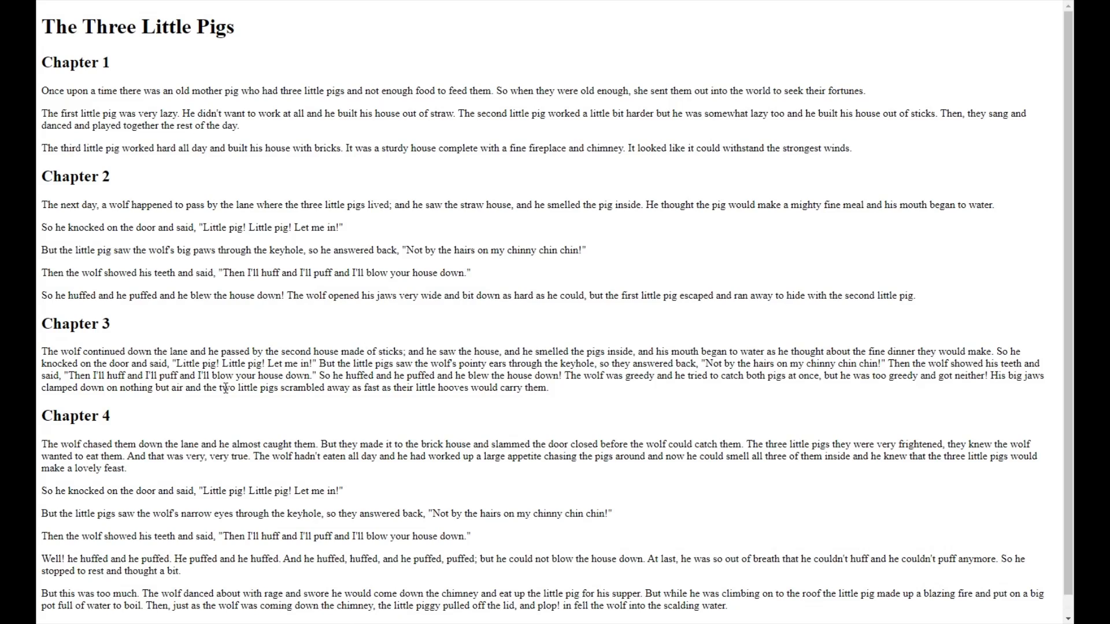
{"action": "left_click", "coordinate": [254, 0]}
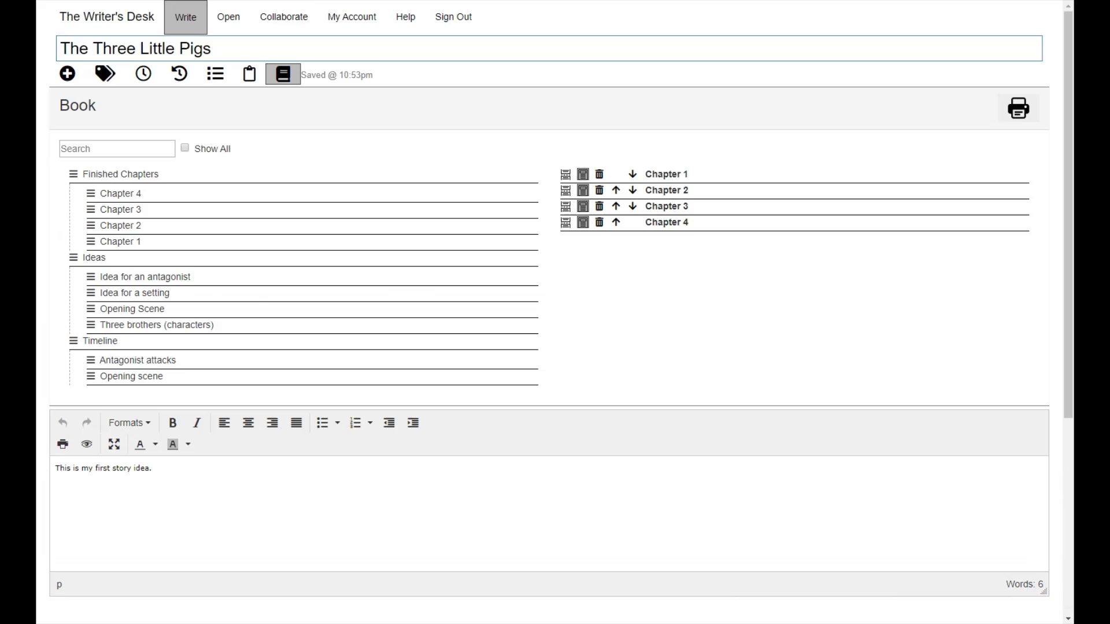
Step: Switch back to the outline of "The Three Little Pigs" and open the help page
{"action": "left_click", "coordinate": [216, 79]}
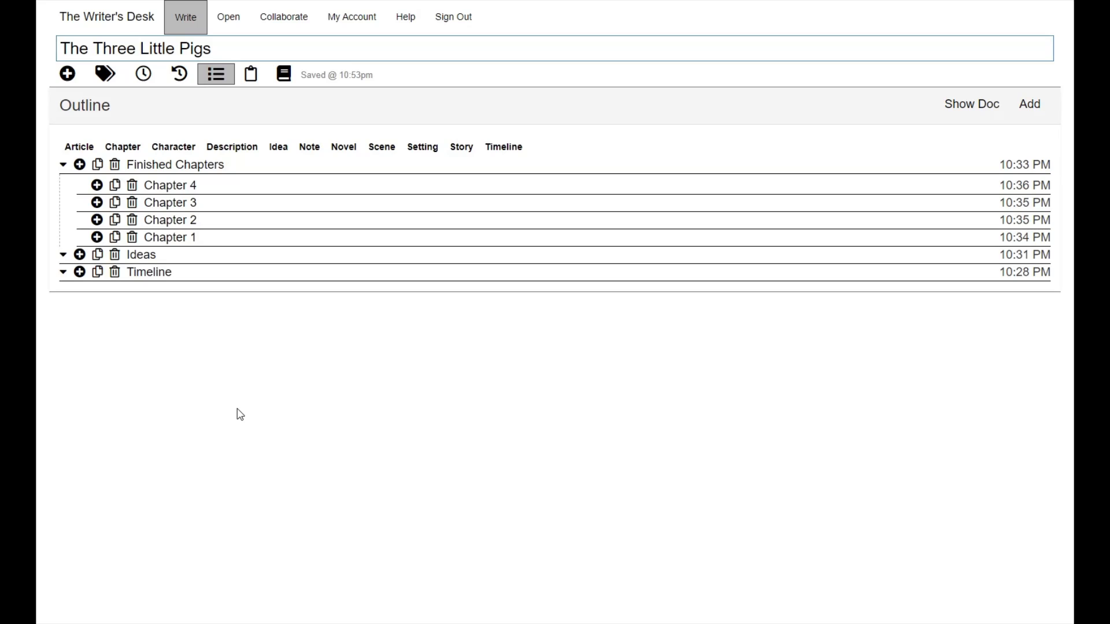
{"action": "left_click", "coordinate": [409, 29]}
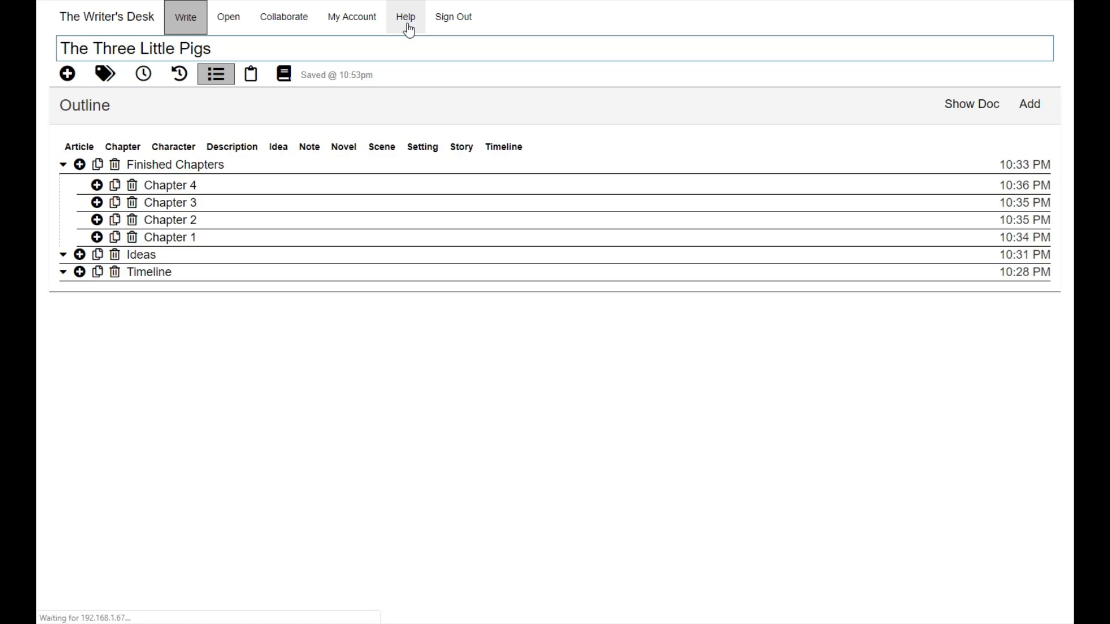